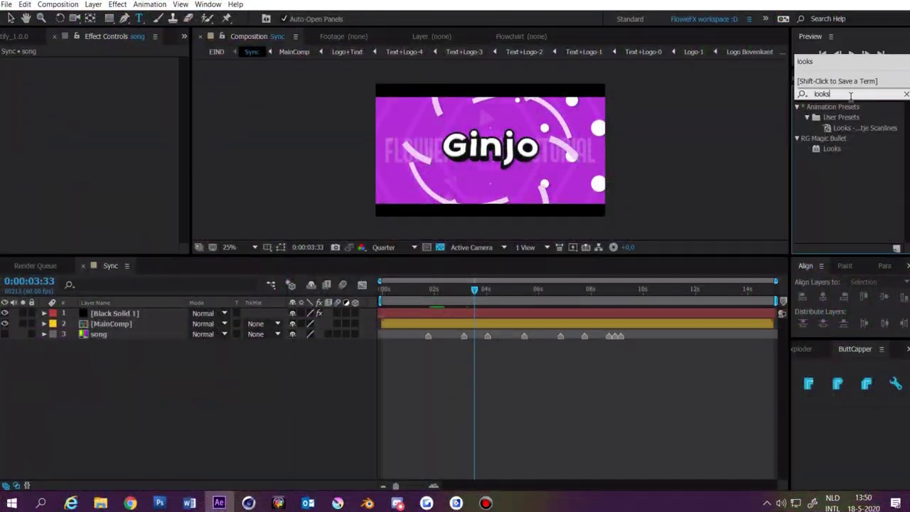
Step: Add a new adjustment layer to the Sync composition and delete the Black Solid 1 layer
left_click(630, 392)
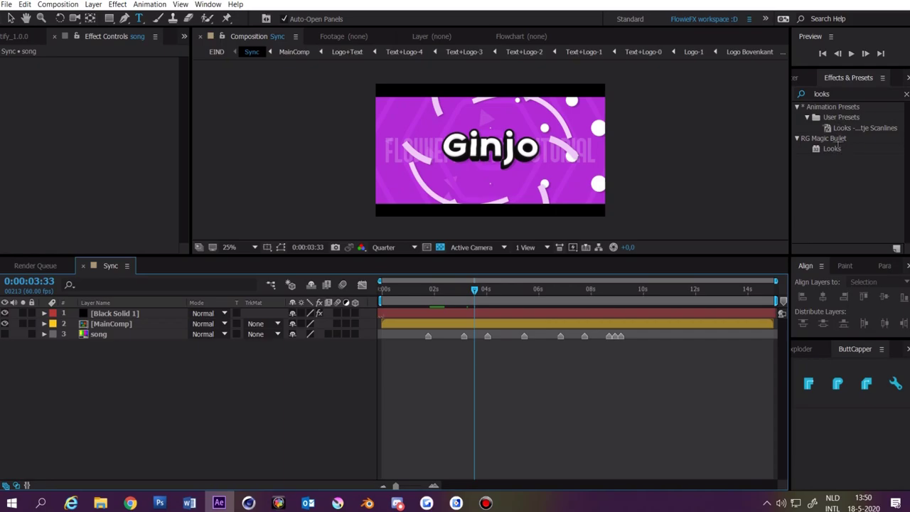
right_click(130, 382)
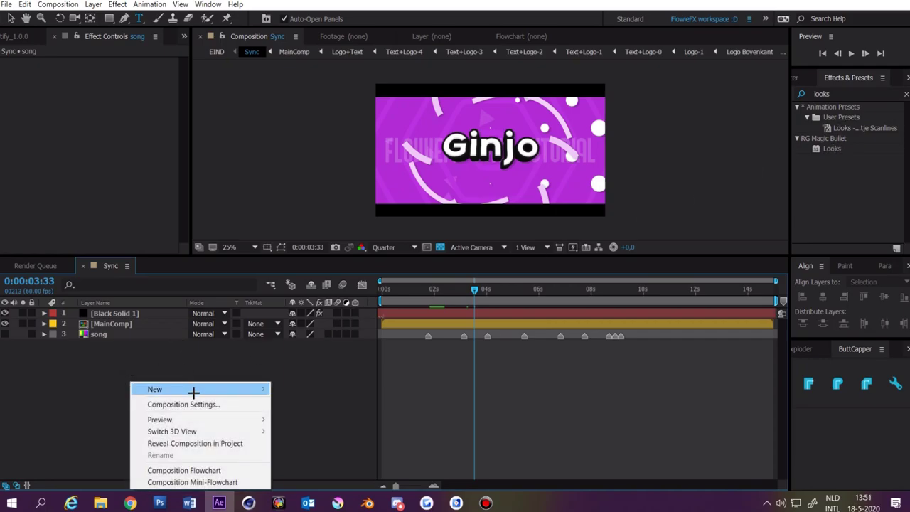
mouse_move(193, 392)
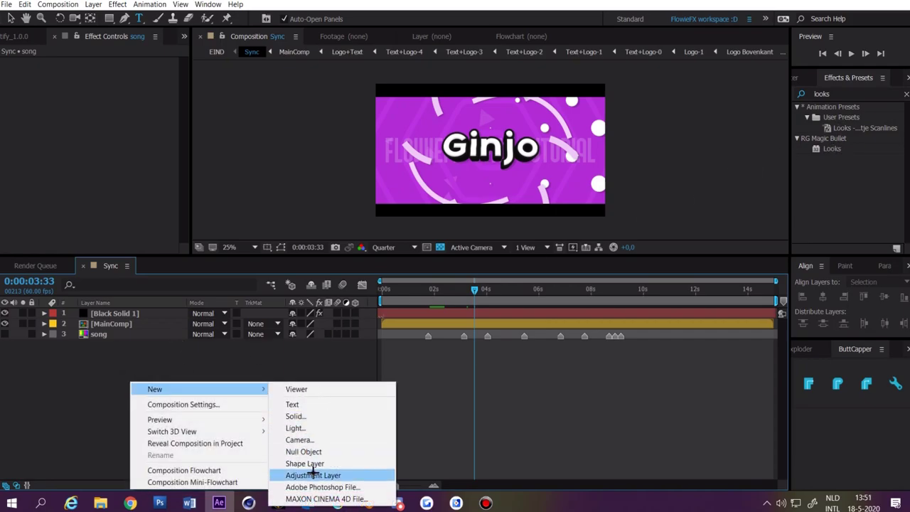
left_click(313, 474)
left_click(249, 392)
left_click(120, 324)
key("Delete")
Step: Apply the Magic Bullet Looks effect to the new adjustment layer and open its look editor
left_click(439, 311)
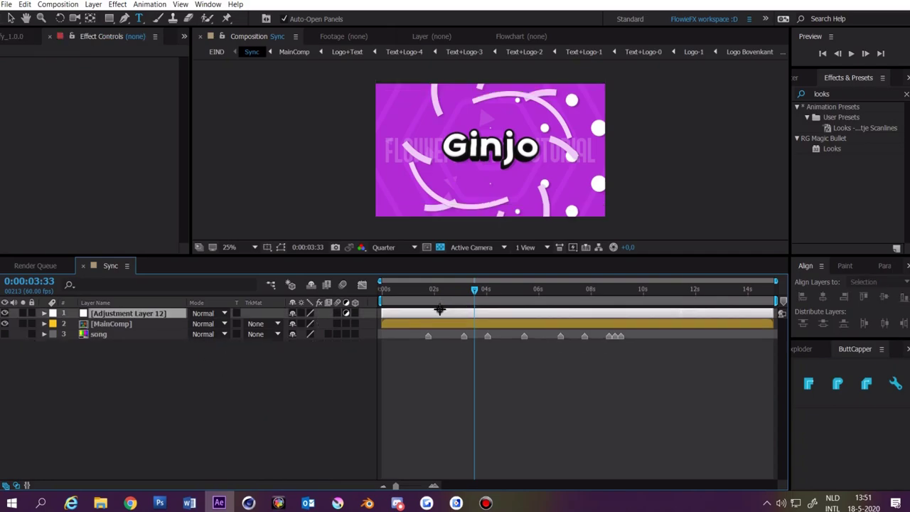
left_click_drag(832, 149, 488, 306)
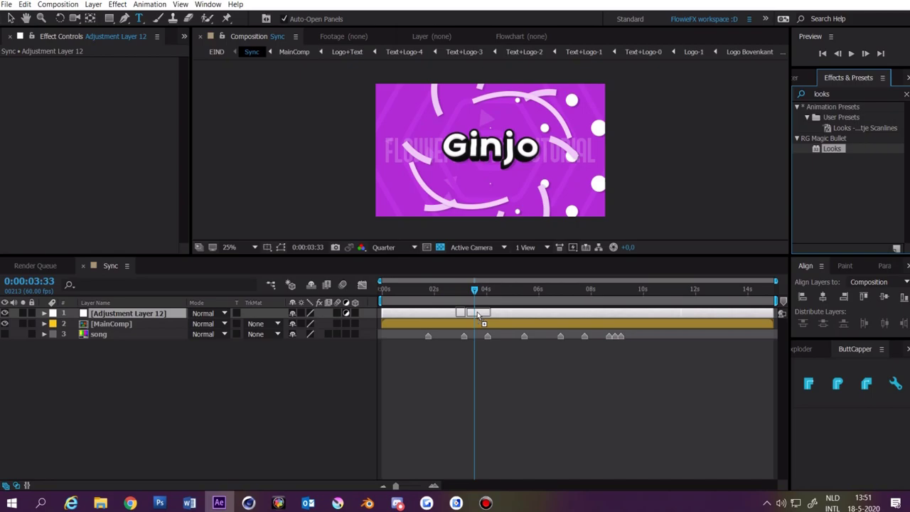
left_click_drag(479, 313, 480, 313)
left_click(40, 94)
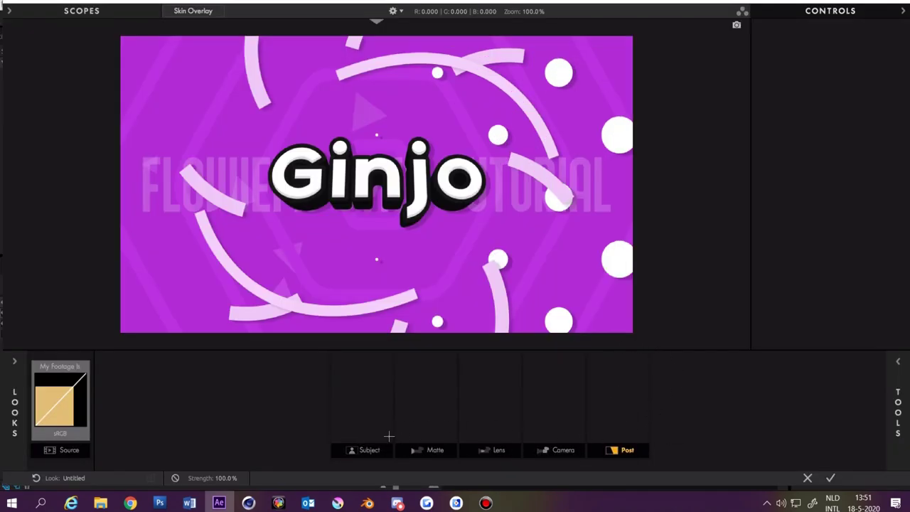
Step: Add the Pop and S Curve tools to the look's Post stage
left_click(368, 450)
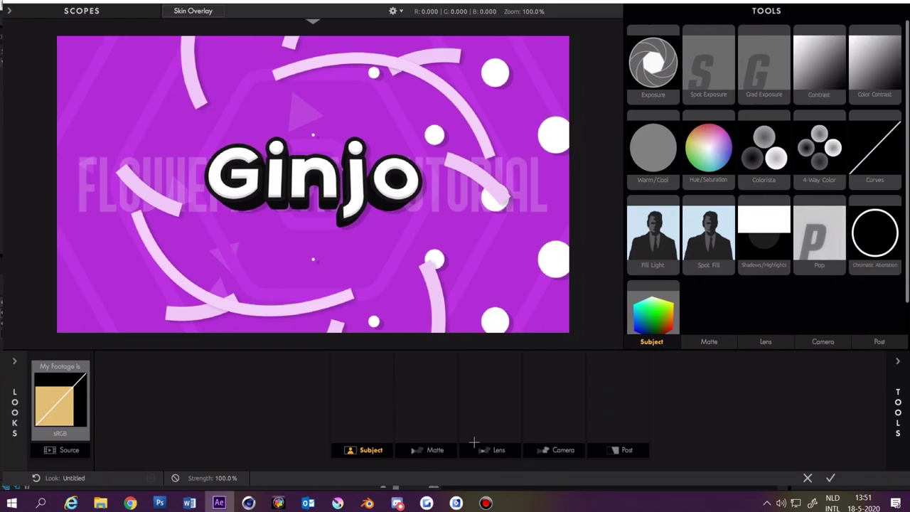
left_click(627, 449)
scroll(712, 287, "down", 3)
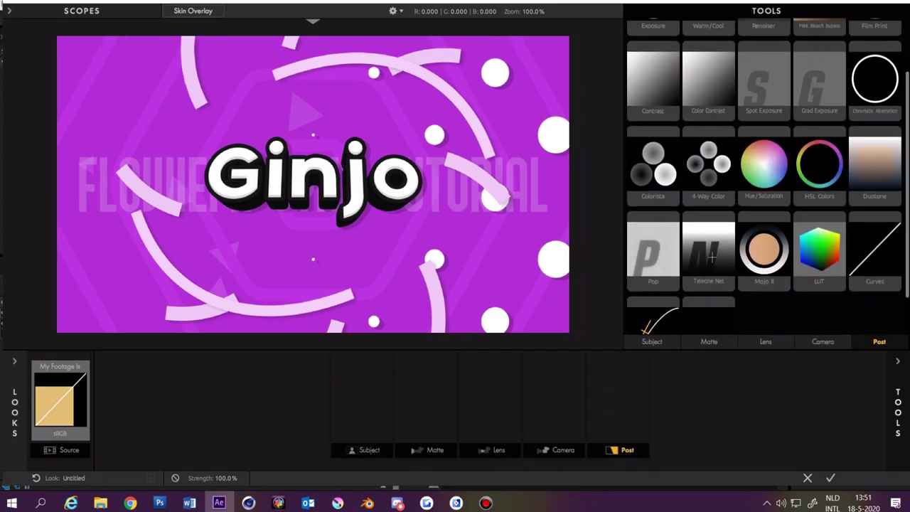
scroll(709, 263, "up", 3)
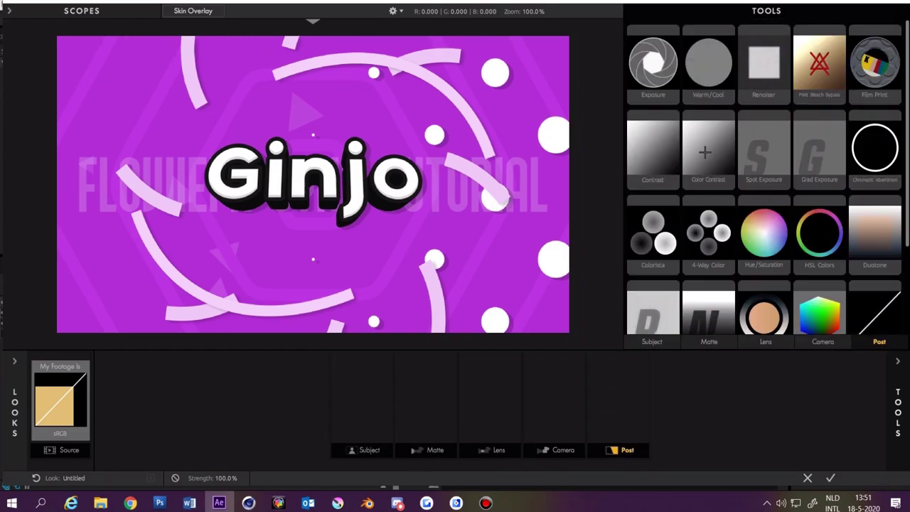
scroll(781, 116, "down", 3)
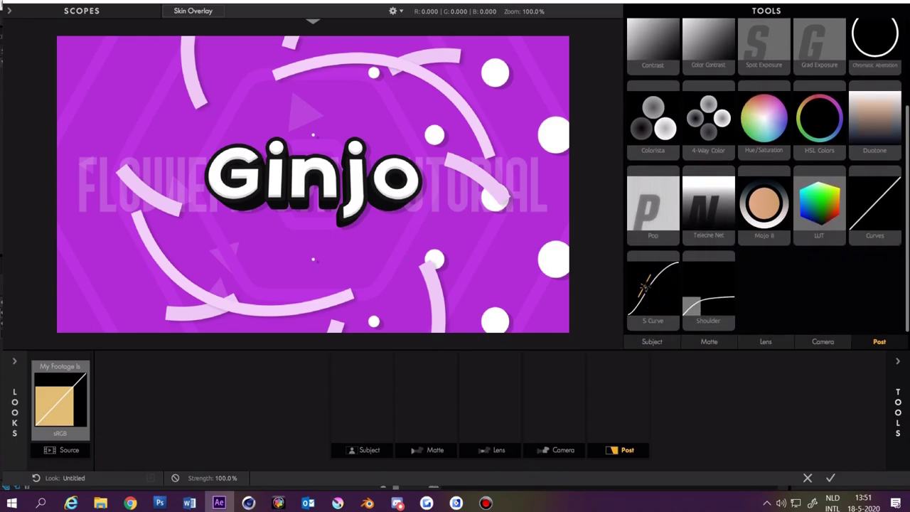
double_click(662, 221)
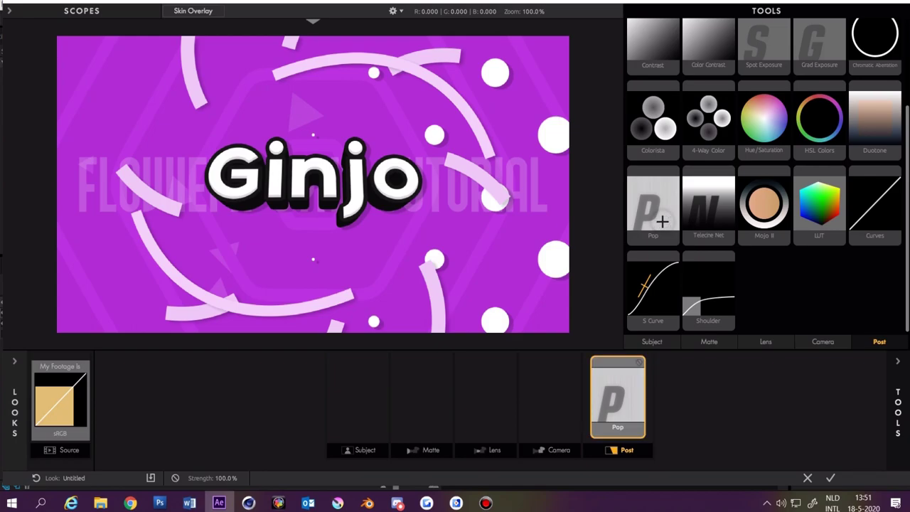
double_click(652, 304)
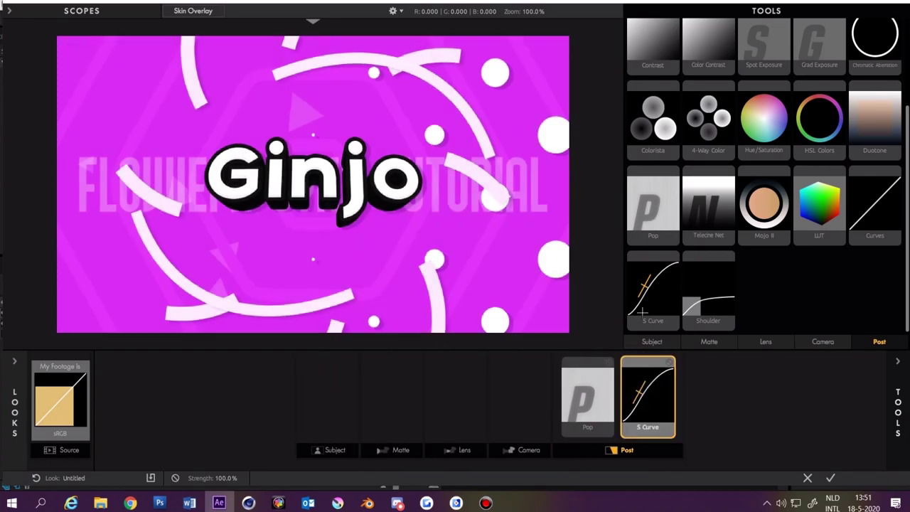
Step: Add Lens Vignette and Edge Softness to the Lens stage and two Diffusion tools to the Matte stage
left_click(518, 409)
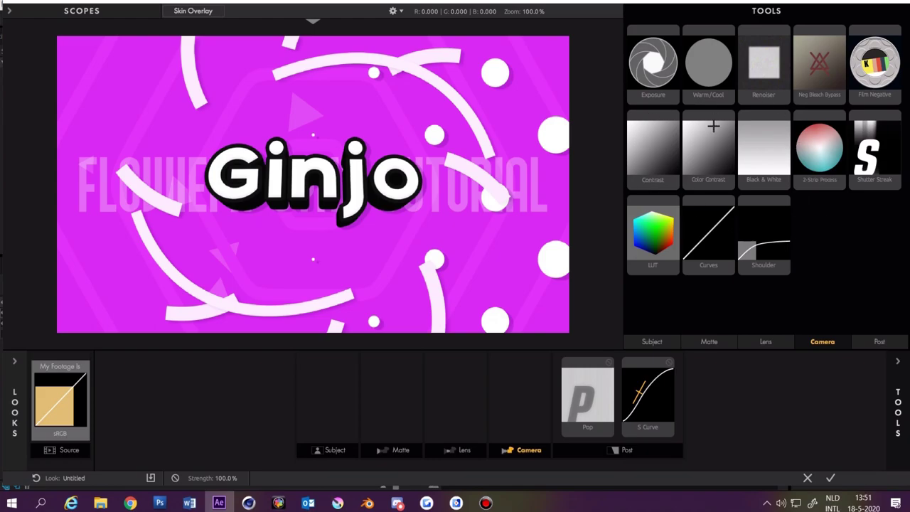
left_click(454, 408)
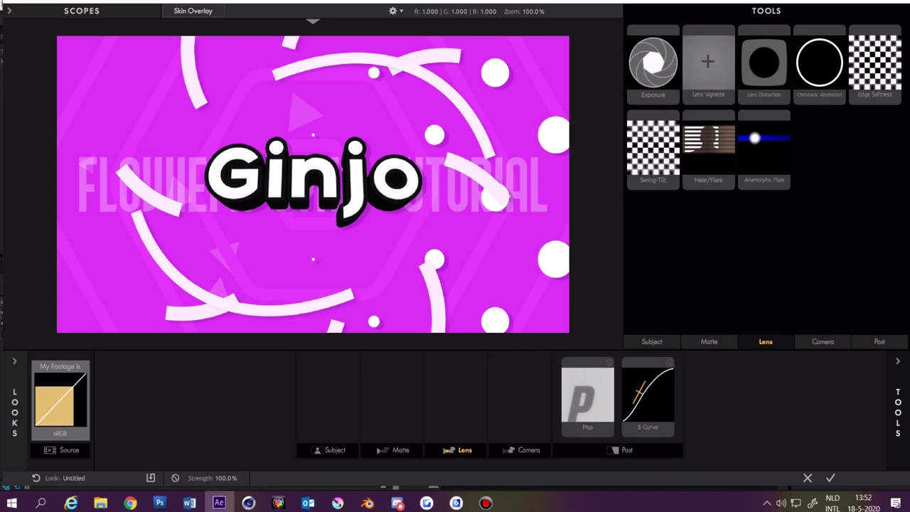
left_click(708, 61)
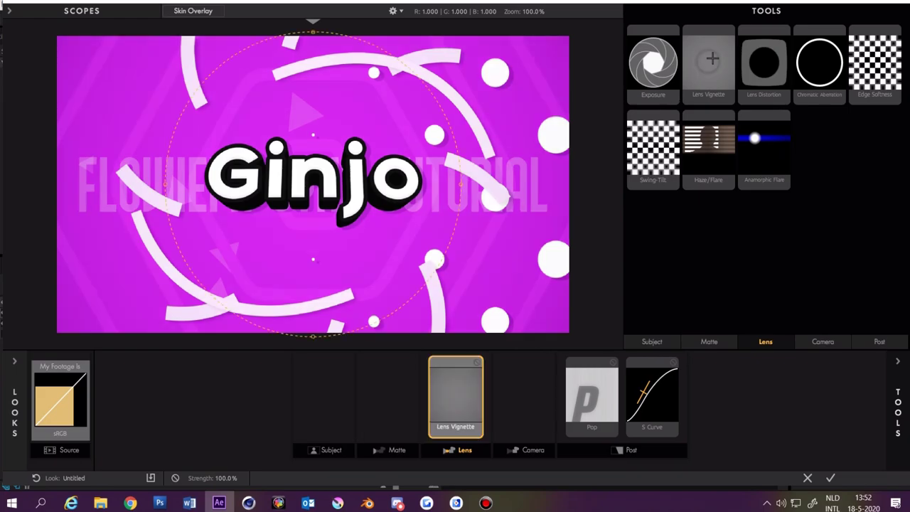
left_click(878, 67)
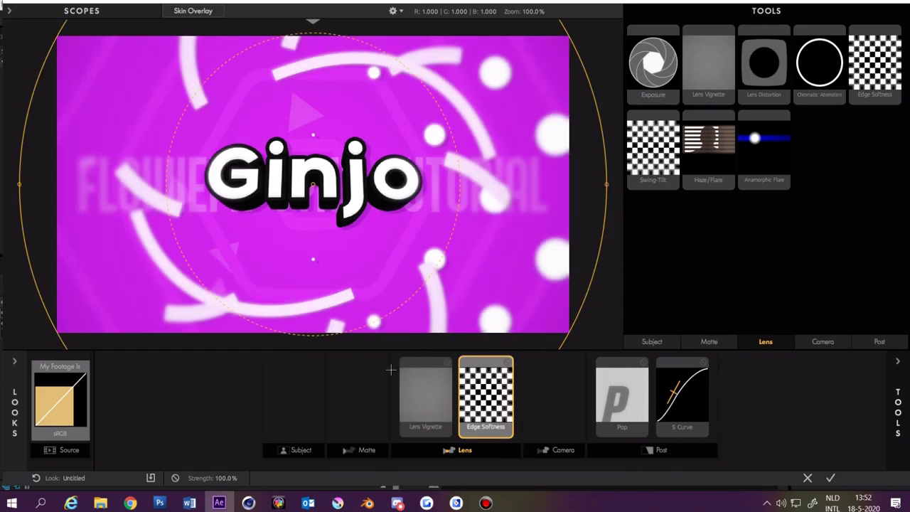
left_click(350, 419)
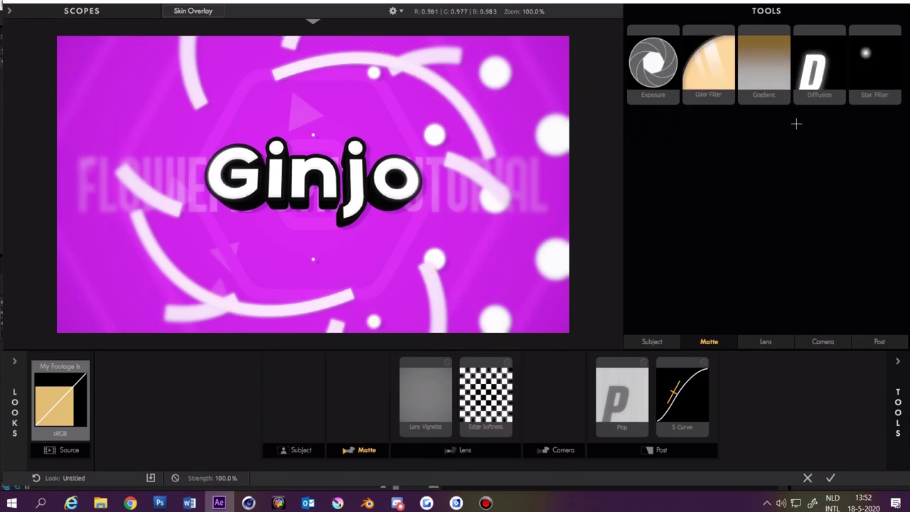
double_click(816, 78)
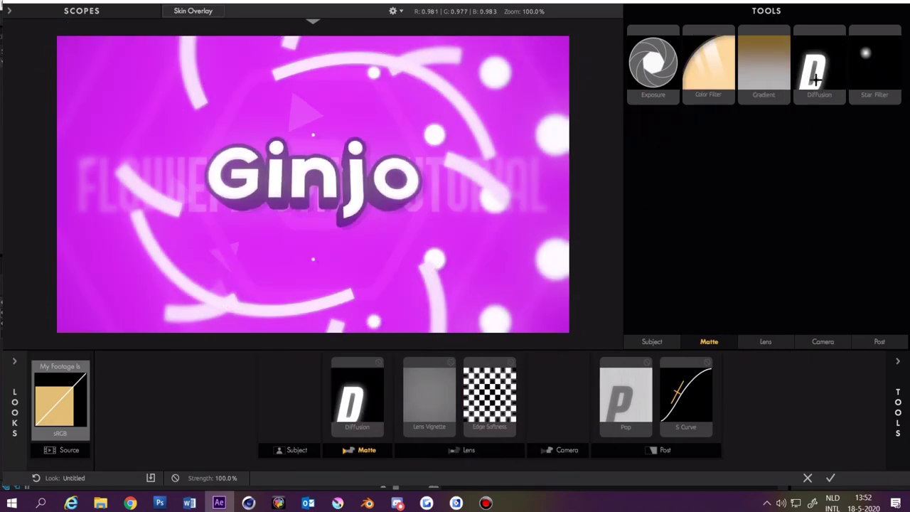
Step: Adjust the contrast of the S Curve in the Post stage and open the Pop tool's controls
left_click(878, 341)
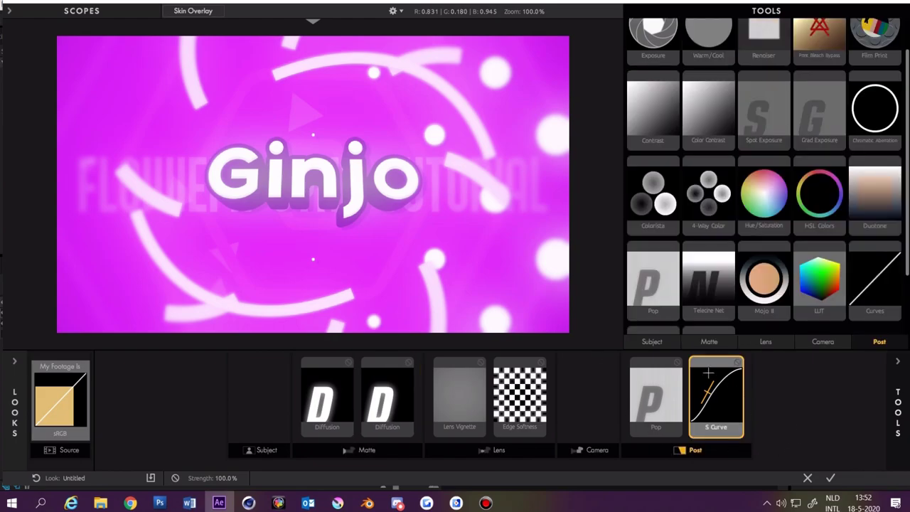
left_click(726, 395)
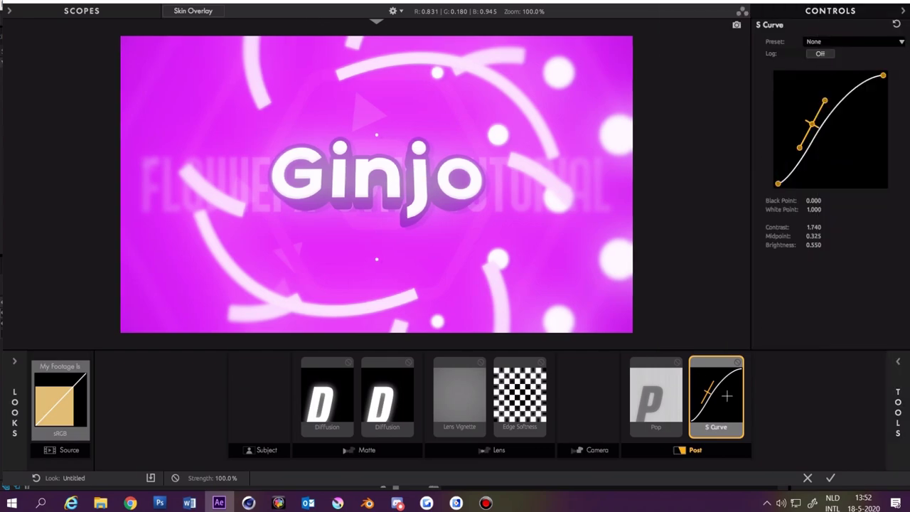
left_click_drag(825, 100, 831, 143)
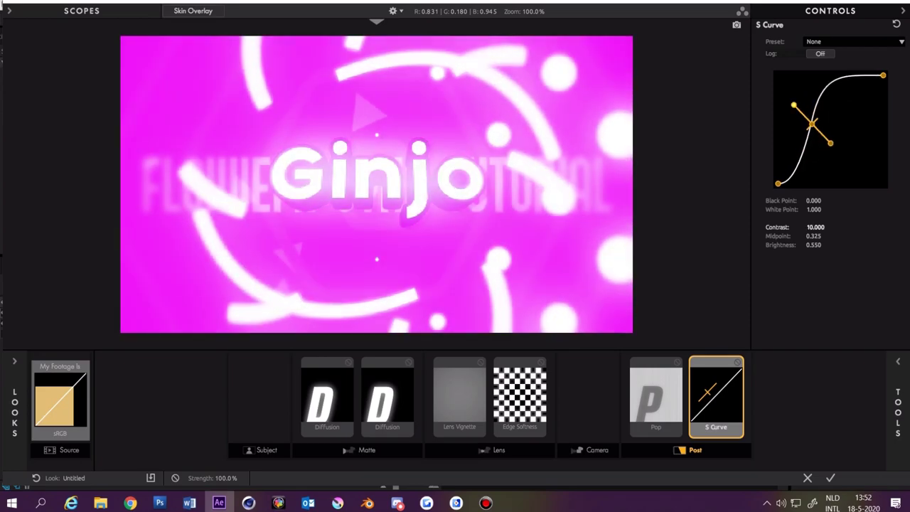
left_click(655, 397)
Step: Stretch the Edge Softness area horizontally into a wide ellipse with an aspect of about 1.65
left_click(519, 401)
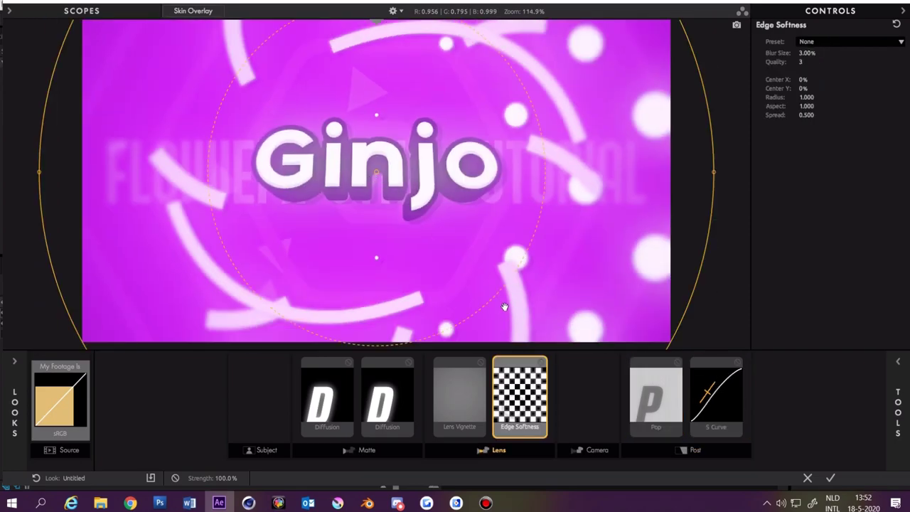
scroll(379, 164, "down", 5)
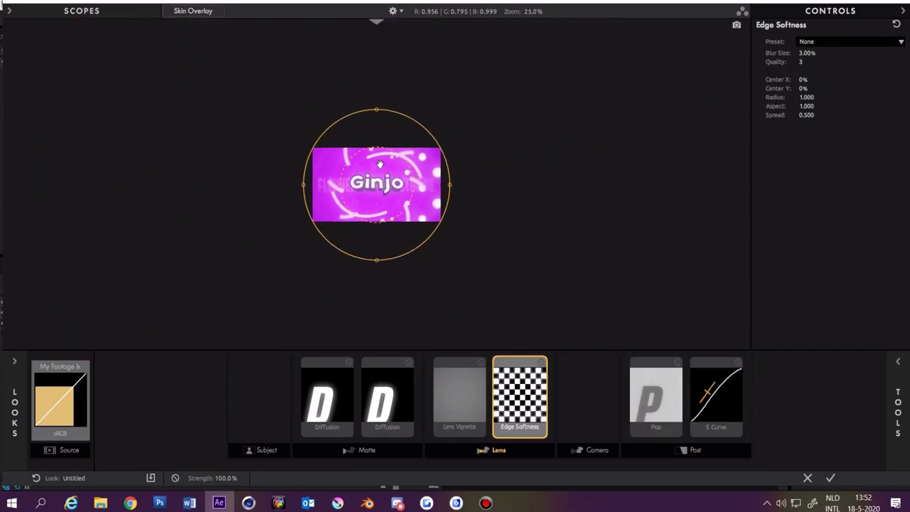
scroll(457, 180, "up", 1)
left_click_drag(487, 184, 545, 207)
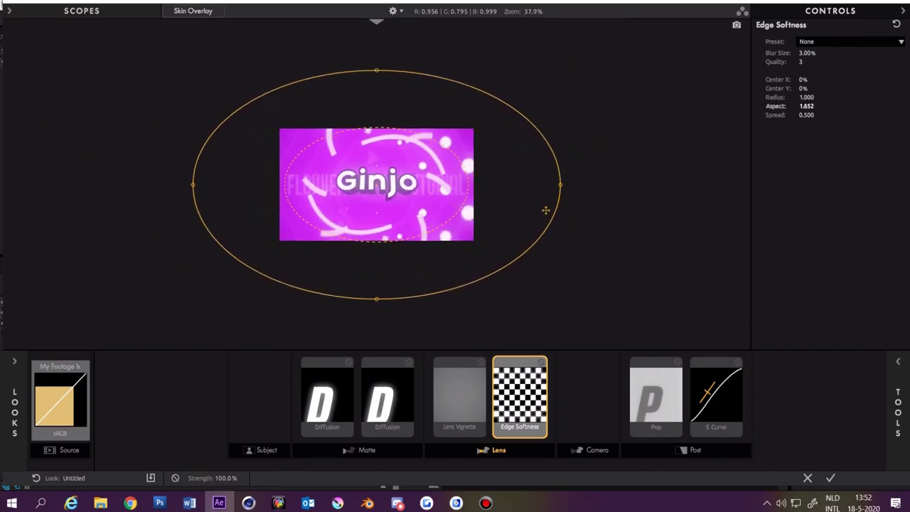
Step: Widen the Lens Vignette outline horizontally so it forms an ellipse around the frame
left_click(457, 407)
left_click_drag(379, 132, 377, 141)
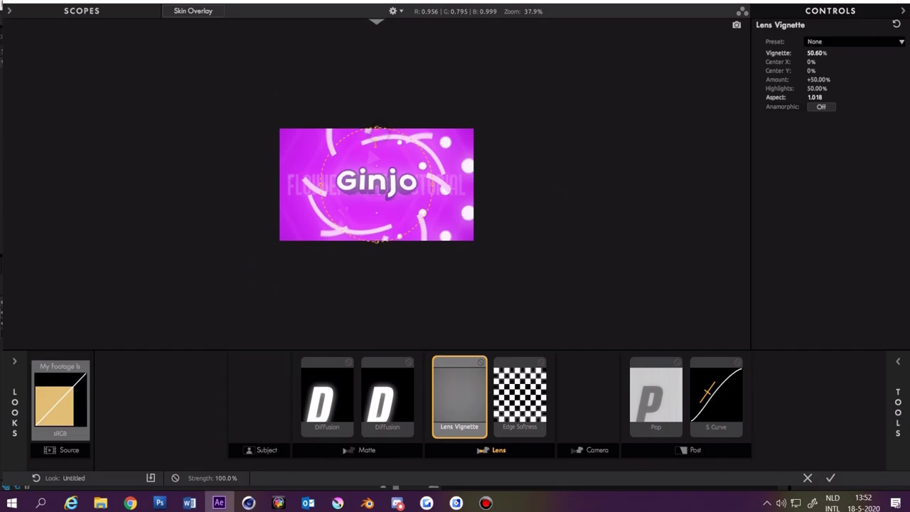
left_click_drag(433, 186, 457, 186)
Step: Tint the second Diffusion light purple (R 0.968, G 0.649, B 0.999), set its Highlights Only to 100%, and apply the look
left_click(387, 402)
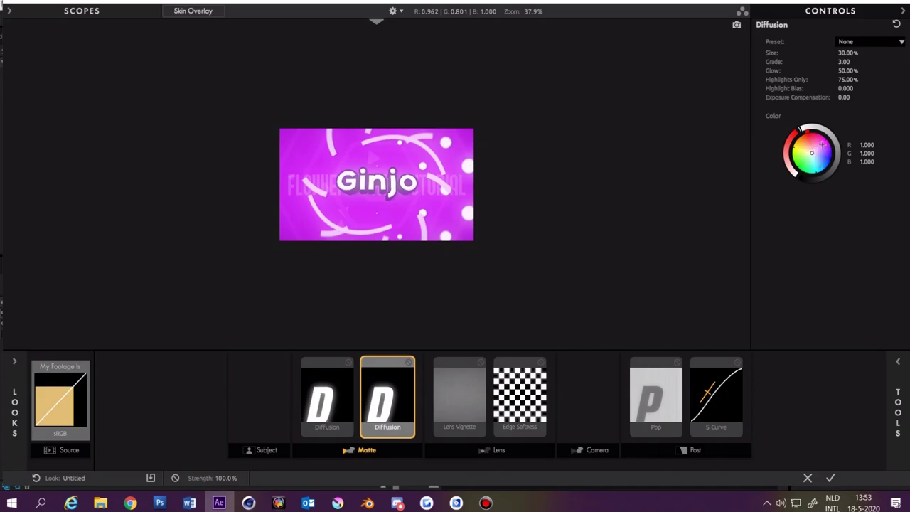
scroll(445, 115, "up", 4)
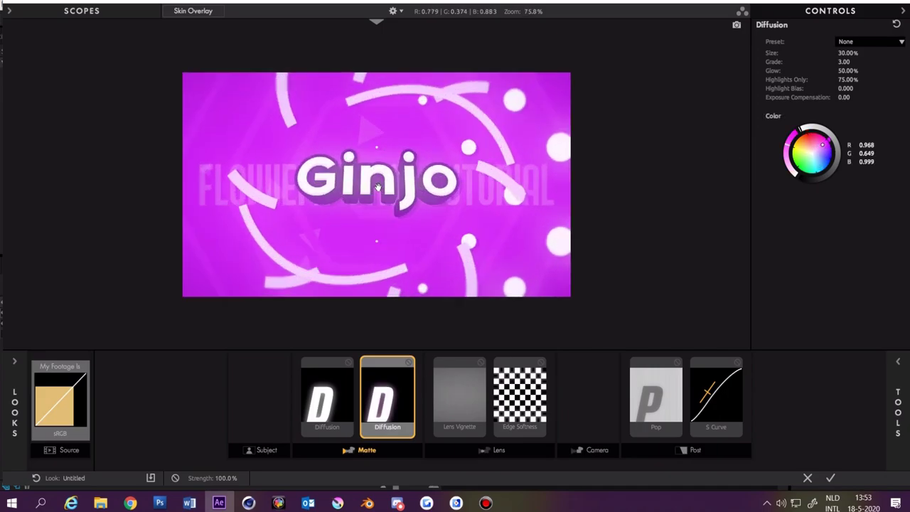
scroll(444, 115, "down", 1)
left_click(842, 79)
type("100")
key("Return")
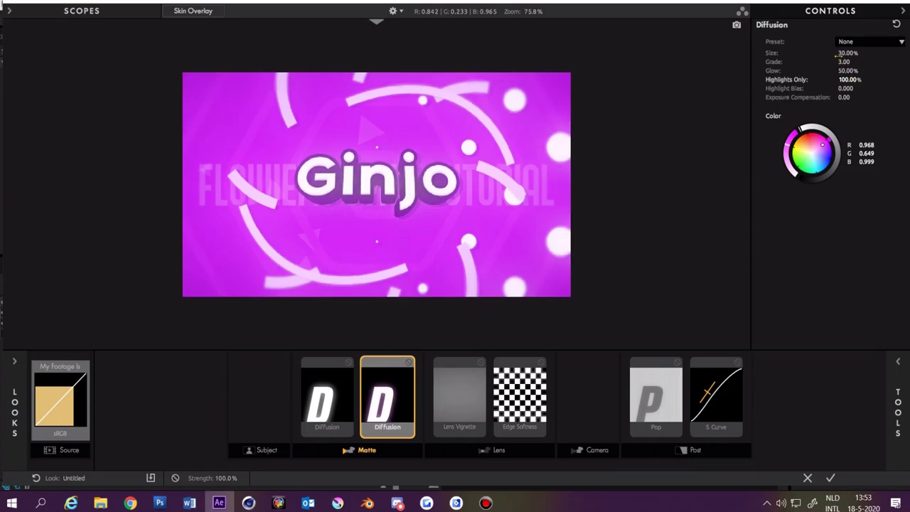
left_click(324, 403)
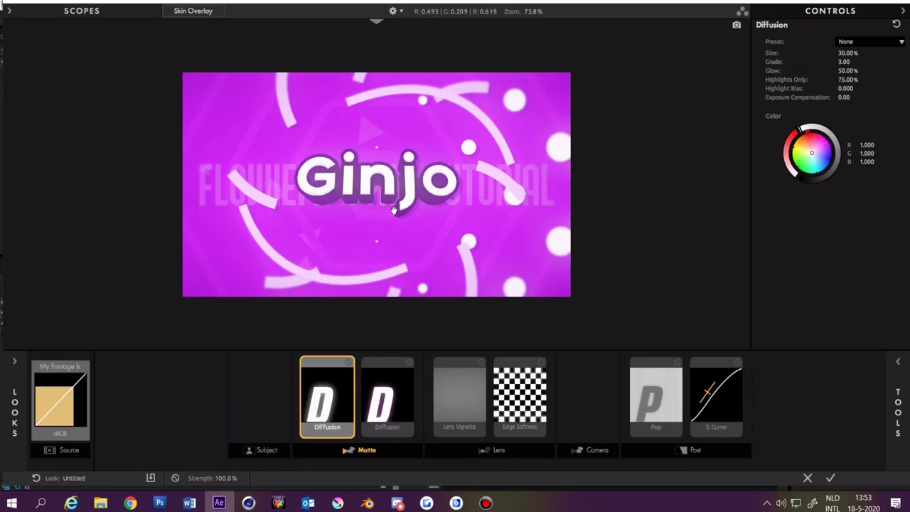
left_click(831, 478)
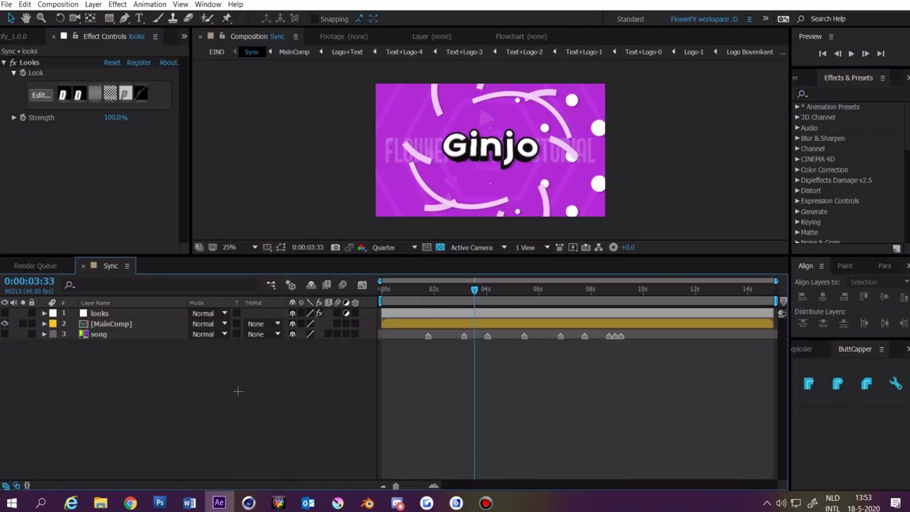
Step: Add two adjustment layers between the looks layer and MainComp and give them a purple label
key("ctrl+alt+y")
key("ctrl+alt+y")
left_click(110, 314)
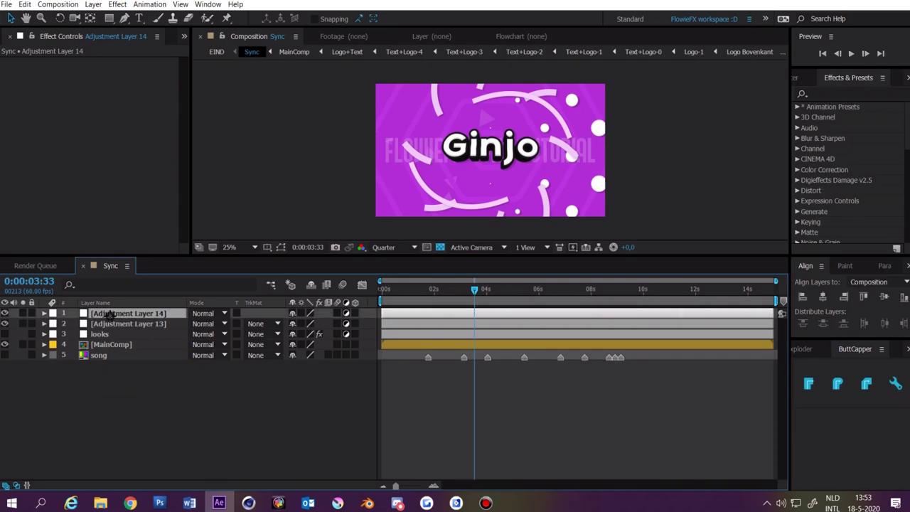
left_click(104, 323)
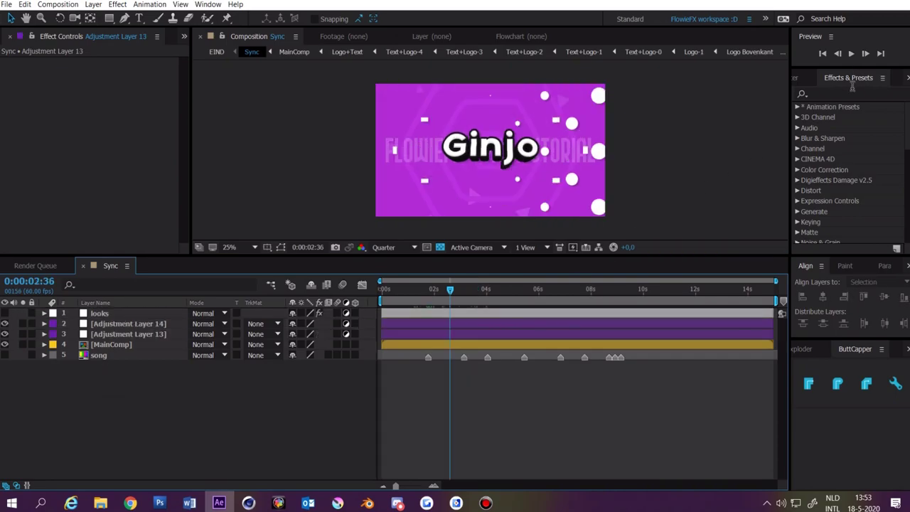
Step: Apply the Sapphire S_Shake effect to the adjustment layer directly above MainComp and rename that layer "s shake"
left_click(852, 89)
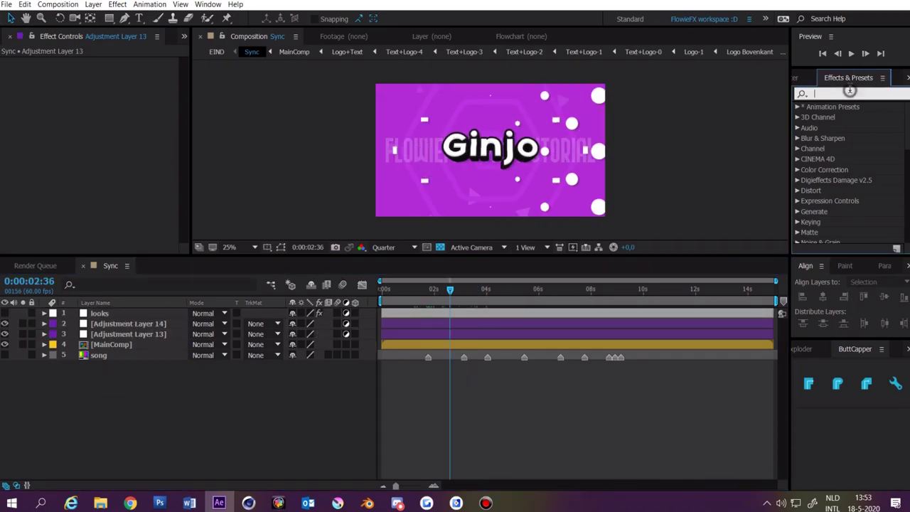
type("s_shake")
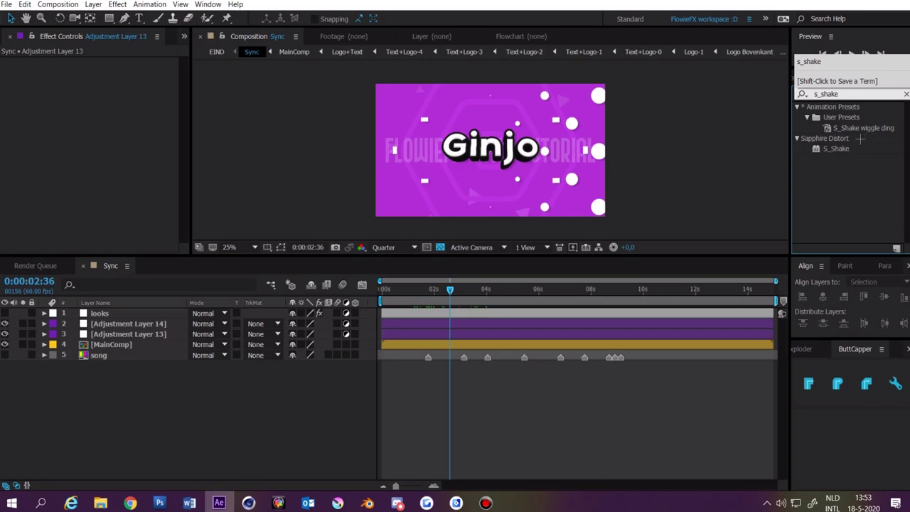
left_click_drag(836, 149, 162, 344)
key("Return")
type("s sha")
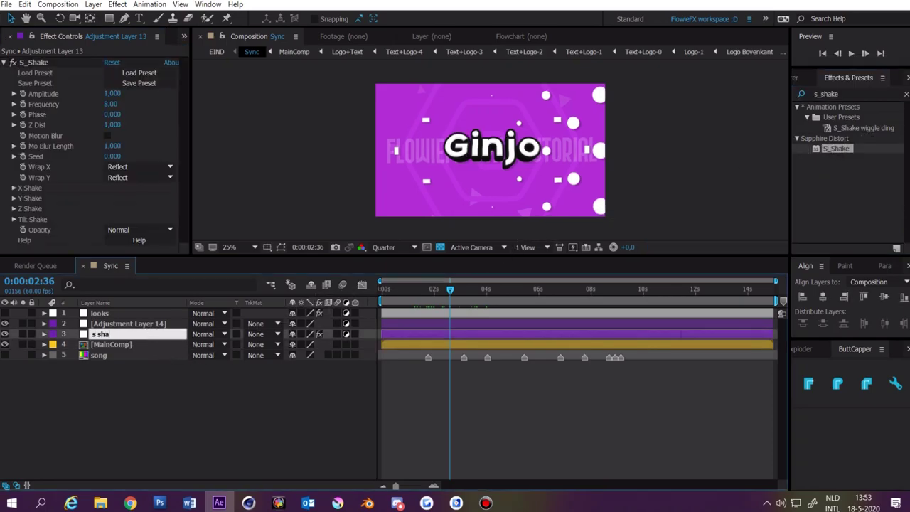
type("ke")
key("Return")
Step: Apply the Transform effect to the adjustment layer above s shake and rename that layer "transform"
left_click(843, 186)
left_click(838, 95)
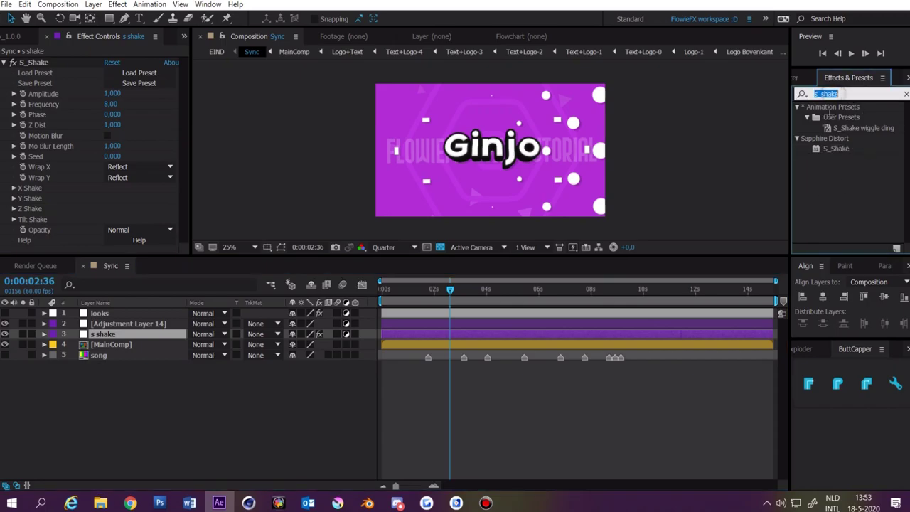
type("transf")
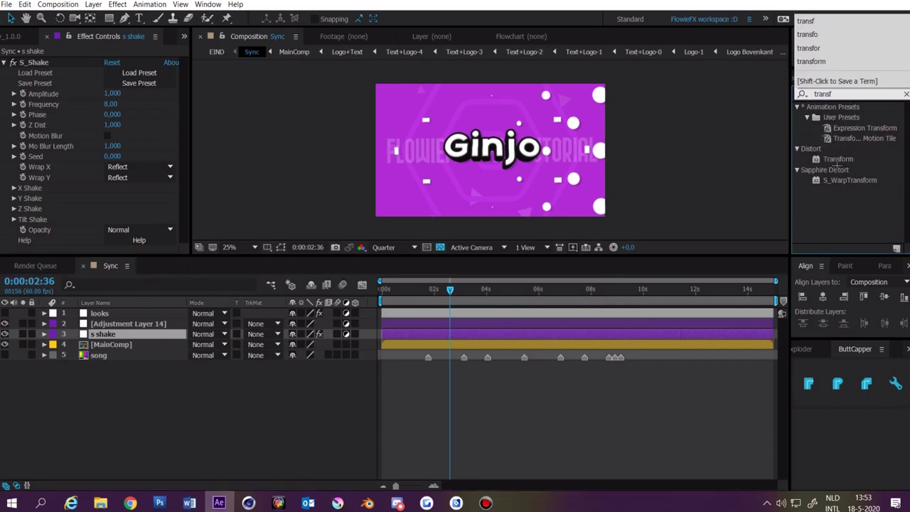
left_click_drag(837, 160, 128, 324)
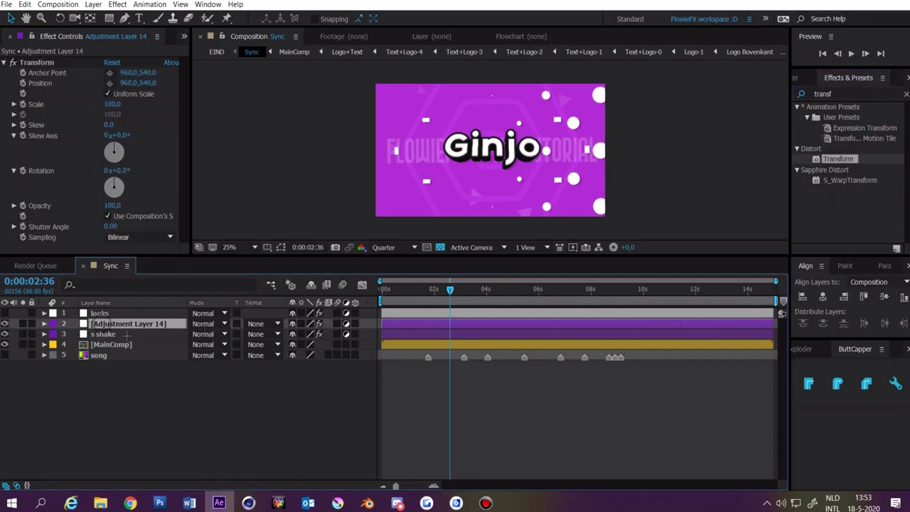
key("Return")
type("transform")
key("Return")
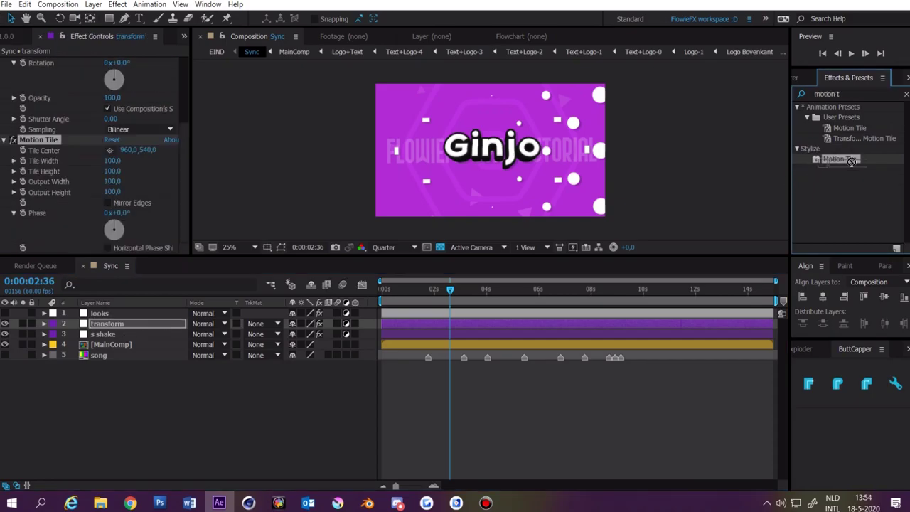
Step: Apply Motion Tile to the transform and s shake layers, placing it above S_Shake on the s shake layer
left_click_drag(850, 161, 484, 336)
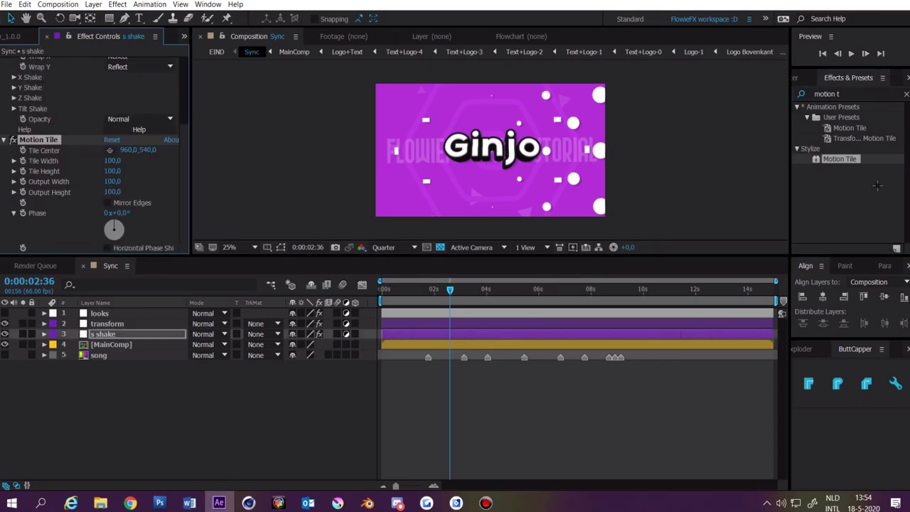
left_click(906, 94)
left_click(301, 392)
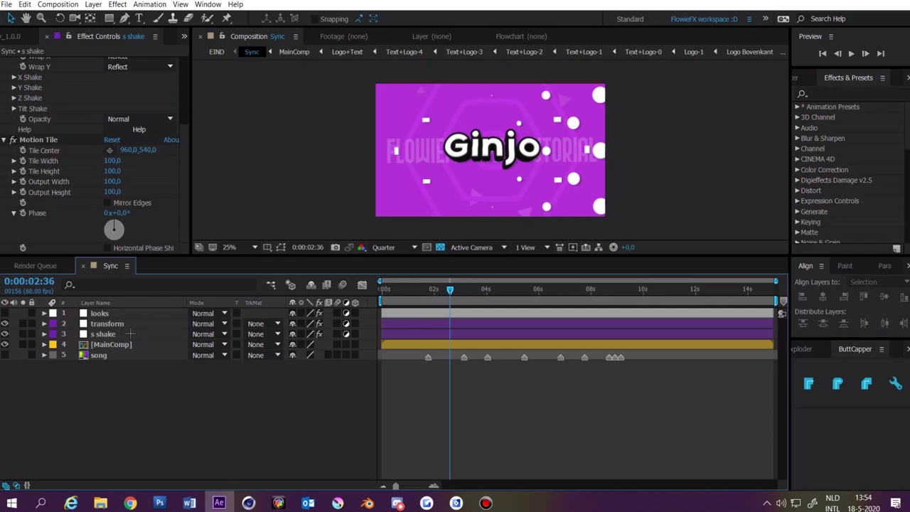
left_click(128, 334)
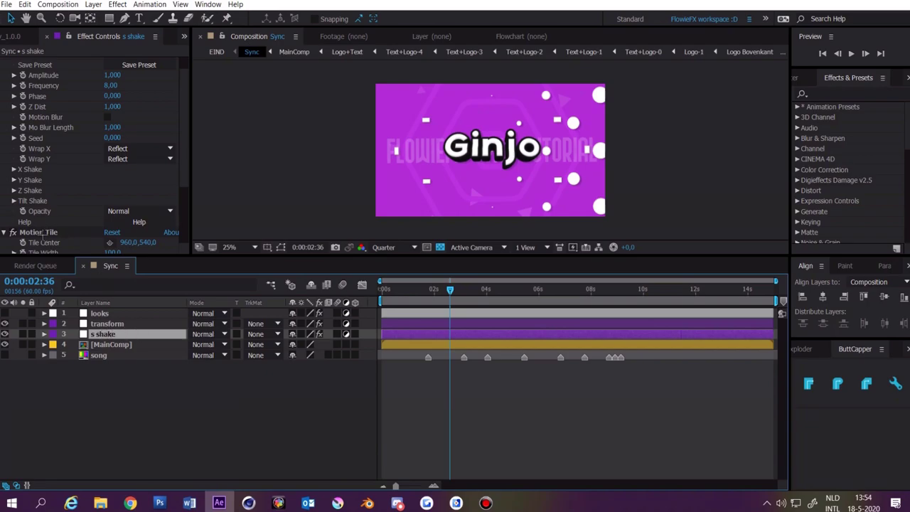
scroll(42, 68, "up", 1)
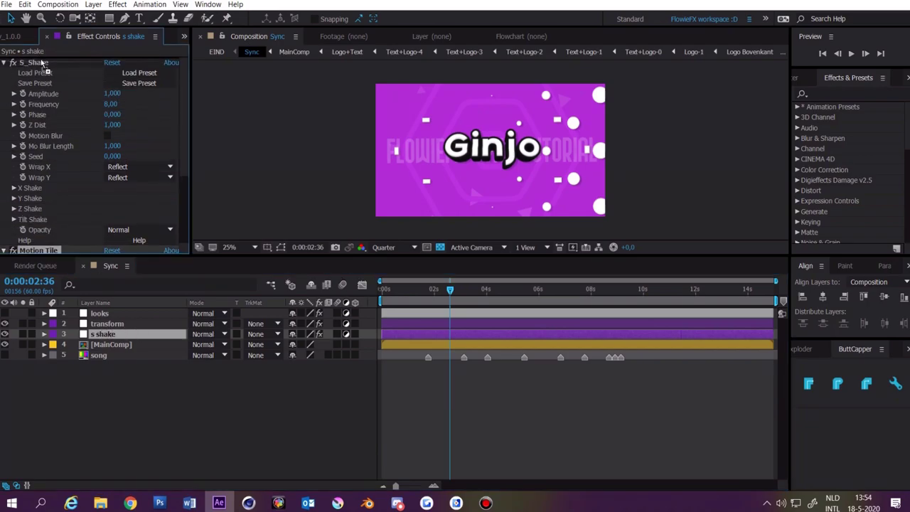
left_click_drag(41, 63, 49, 58)
Step: Set the s shake layer's Motion Tile output width and height to 300 and enable Mirror Edges
left_click(113, 115)
type("300")
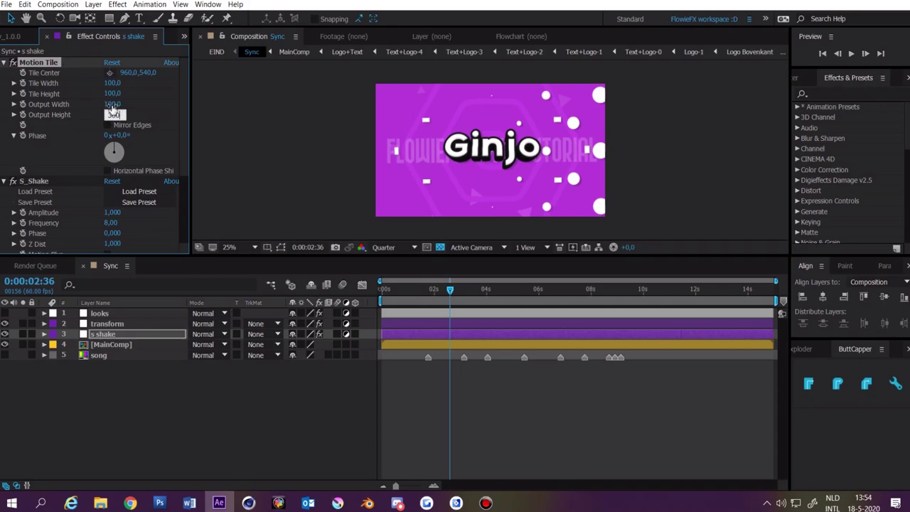
left_click(112, 104)
type("300")
left_click(108, 125)
left_click(480, 383)
Step: Start keyframing S_Shake's Amplitude at the first song marker (0:00:01:45) and reveal the keyframe in the timeline
left_click_drag(450, 289, 420, 289)
key("k")
scroll(85, 162, "down", 3)
left_click(23, 156)
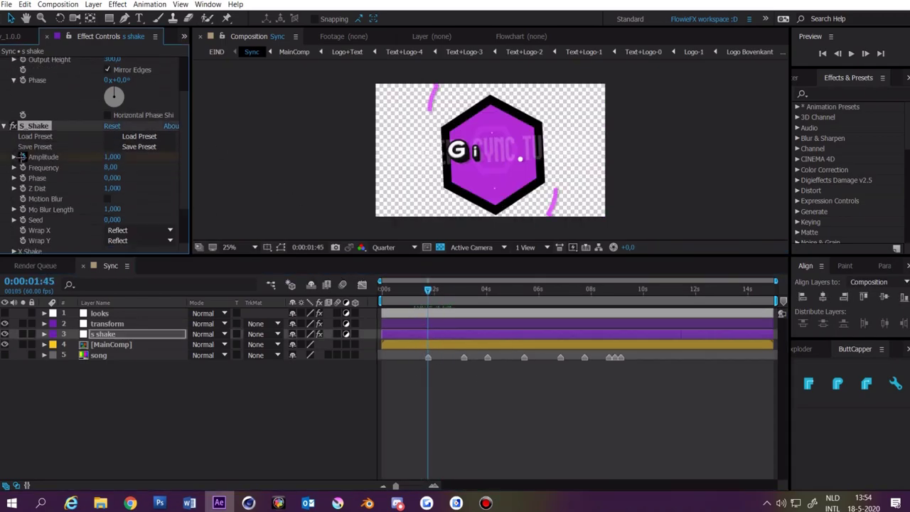
left_click(440, 332)
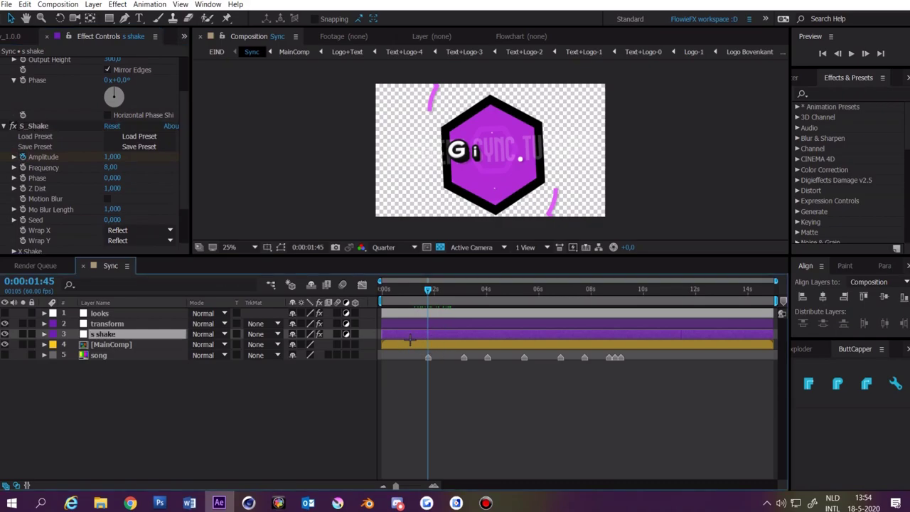
key("u")
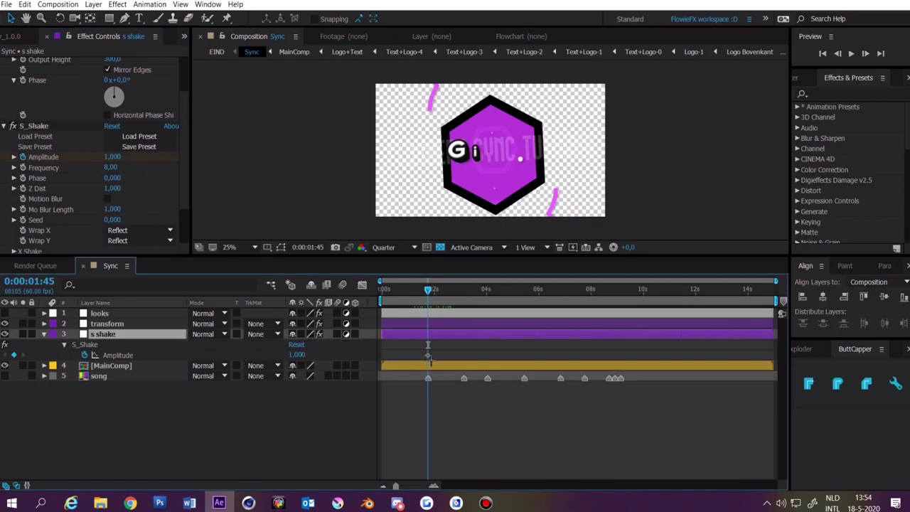
Step: Add an Amplitude keyframe of 0 at 0:00:01:40, five frames before the first song marker
left_click_drag(396, 485, 420, 486)
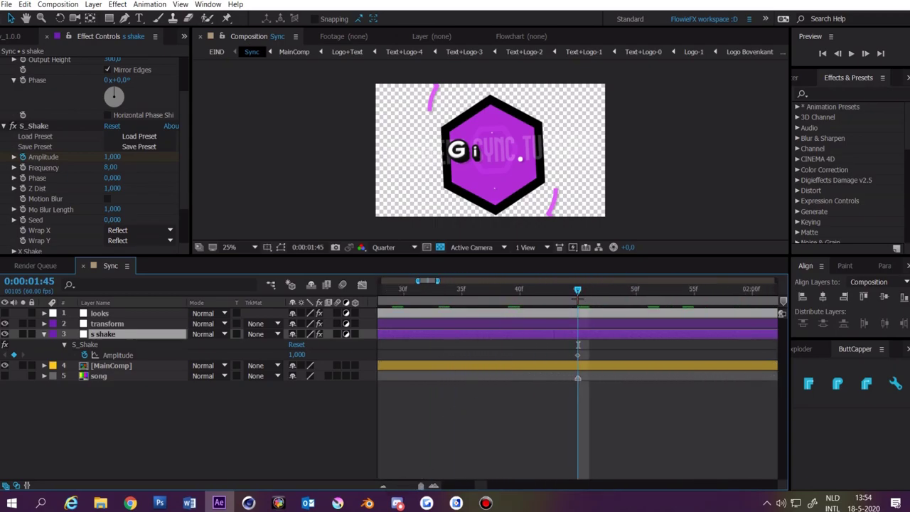
key("Page_Up")
key("Page_Up")
key("Page_Up")
key("Page_Up")
key("Page_Up")
key("Page_Up")
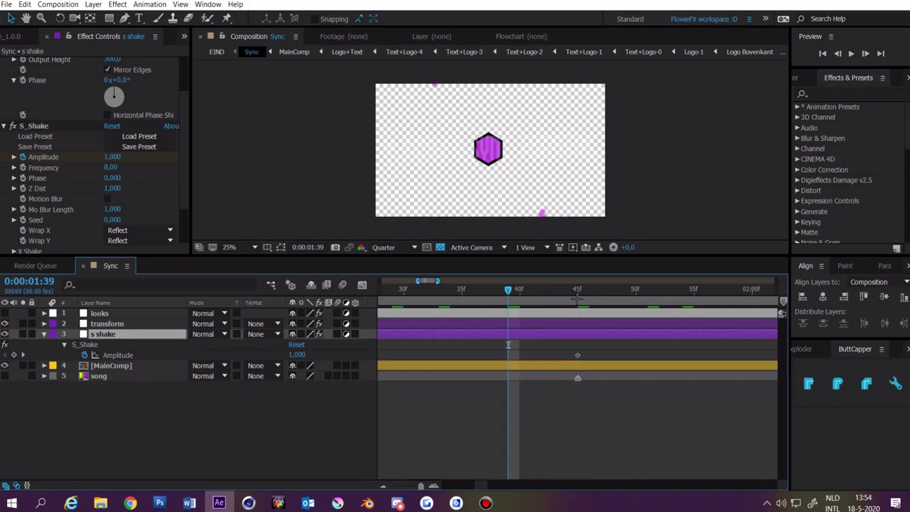
key("Page_Down")
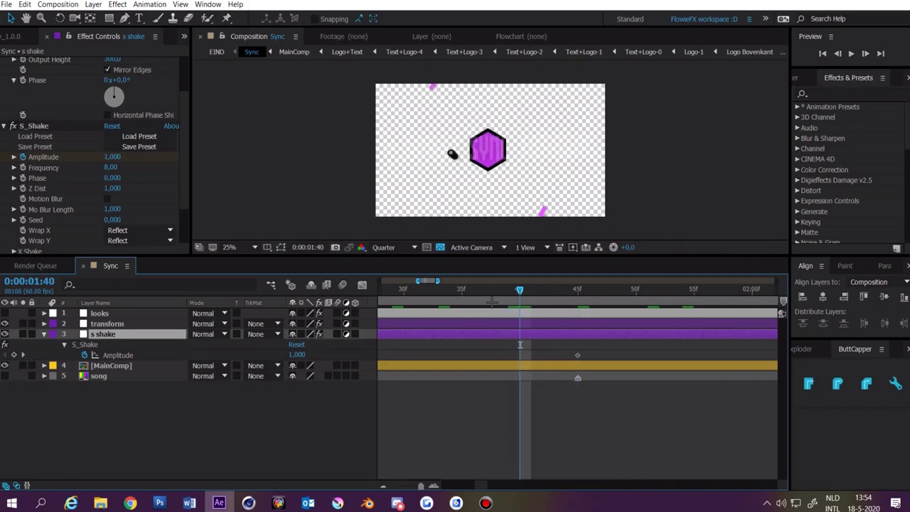
left_click(297, 354)
type("0")
left_click(390, 344)
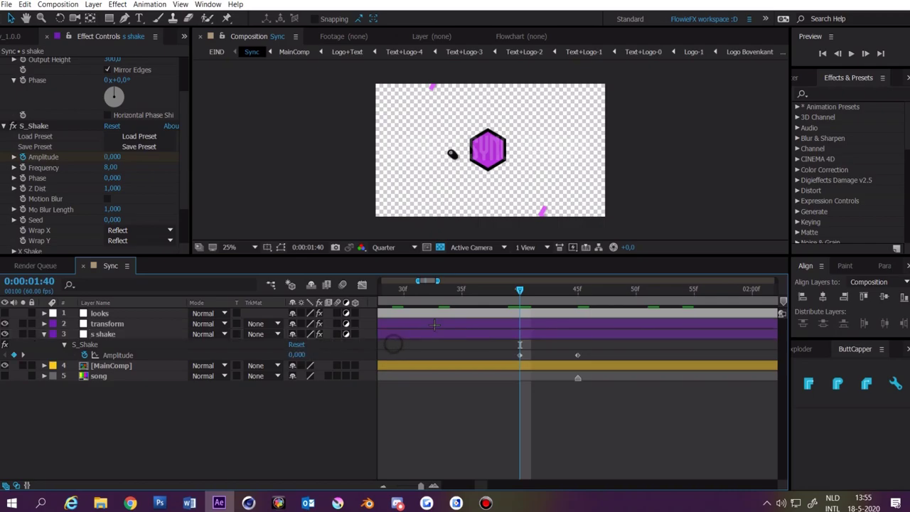
Step: Set the Amplitude keyframe at the first song marker (0:00:01:45) to 1,5
left_click_drag(518, 288, 577, 326)
left_click(296, 354)
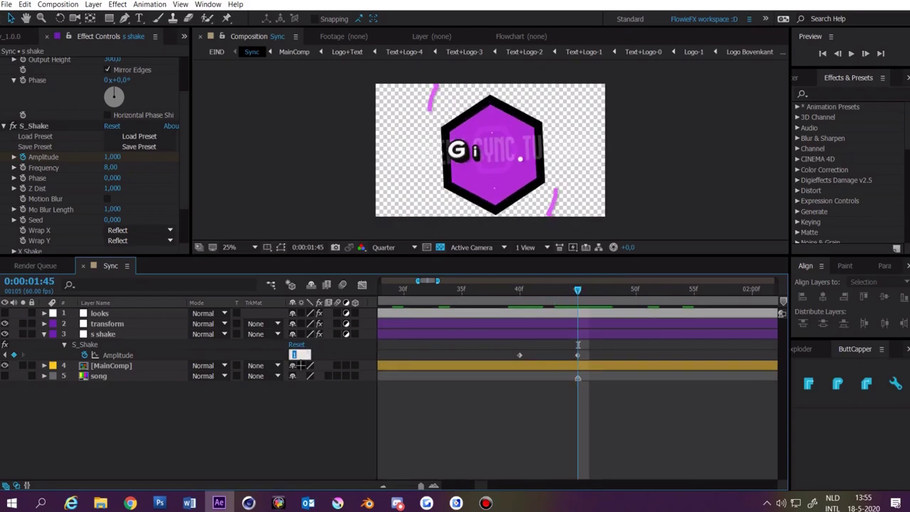
type("1,5")
left_click(301, 364)
Step: Copy the two Amplitude keyframes and paste the pair at each of the remaining song markers
left_click_drag(421, 486, 396, 486)
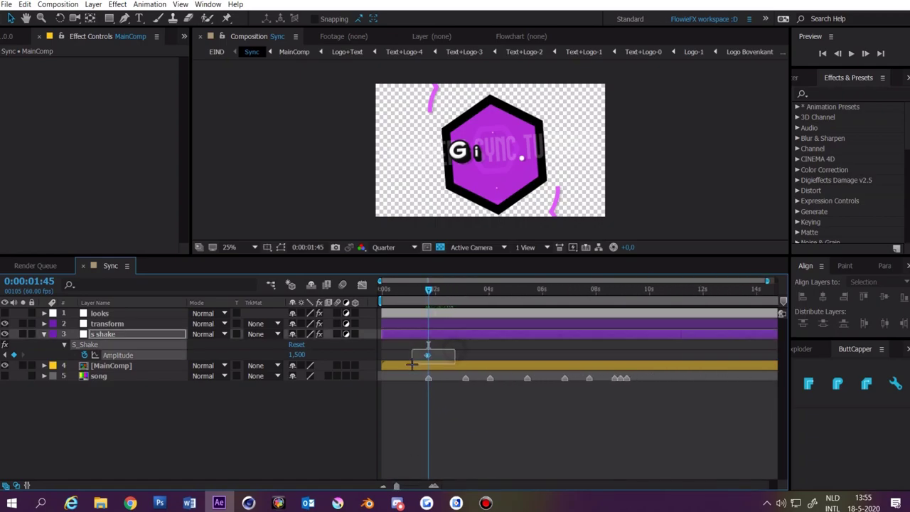
left_click_drag(411, 364, 412, 363)
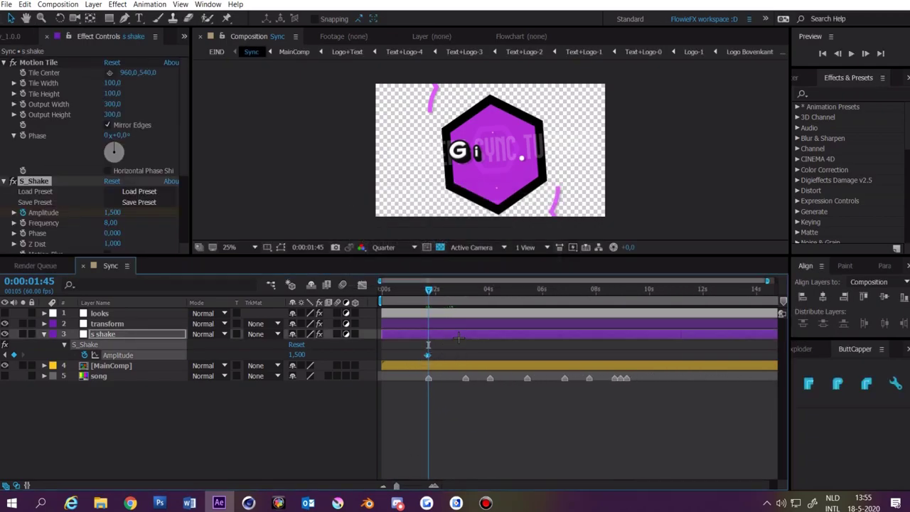
left_click(461, 299)
left_click_drag(460, 300, 465, 300)
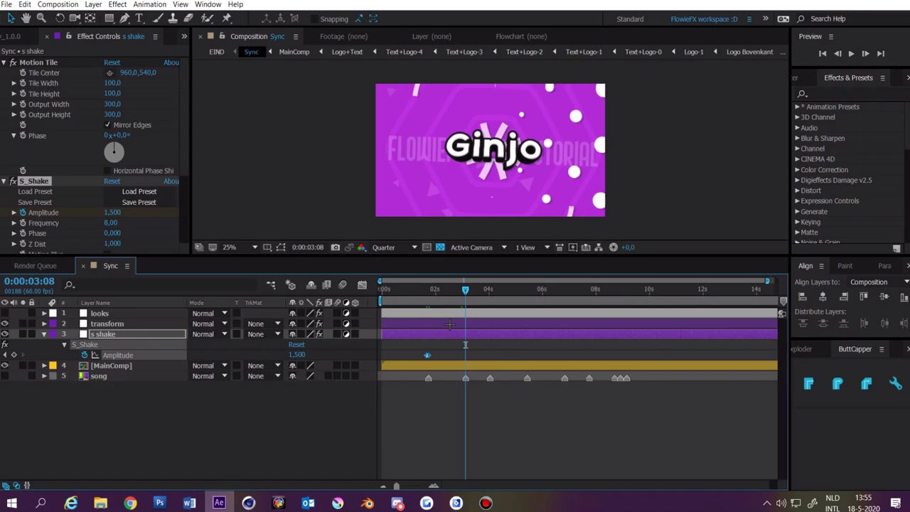
key("ctrl+v")
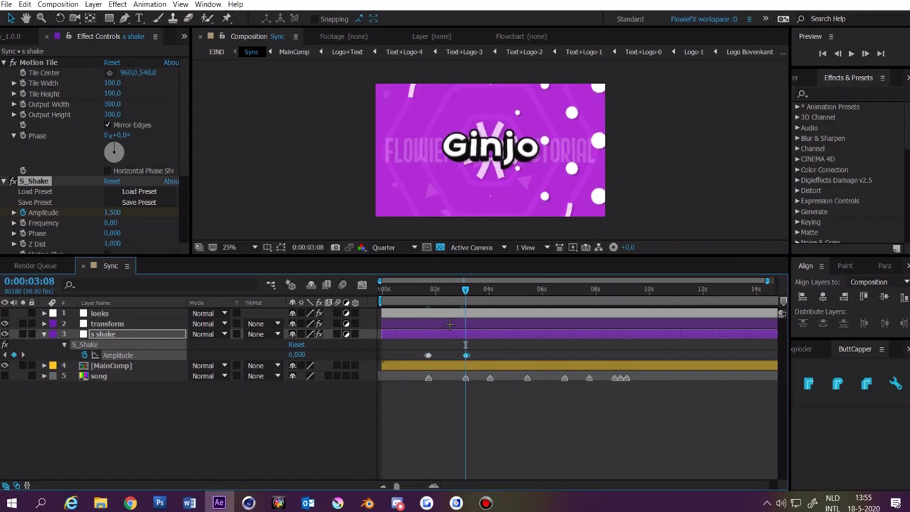
key("space")
key("ctrl+v")
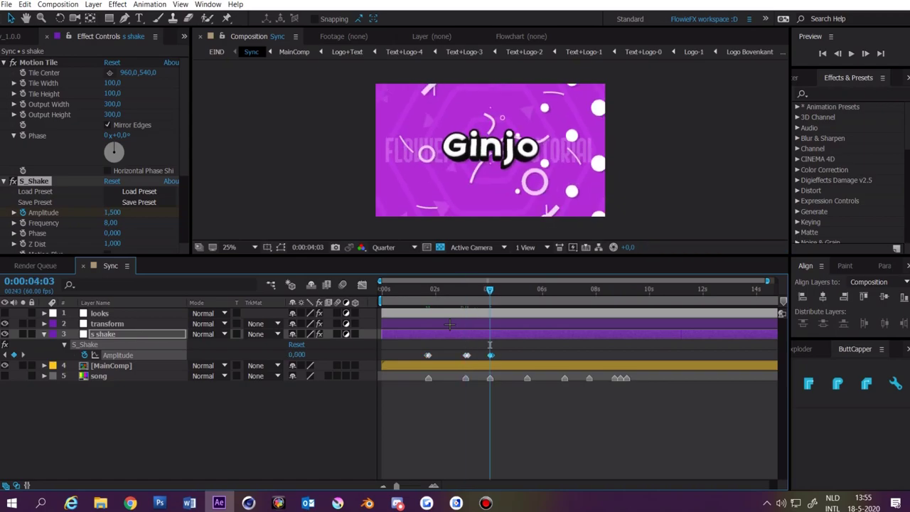
key("k")
key("k")
key("k")
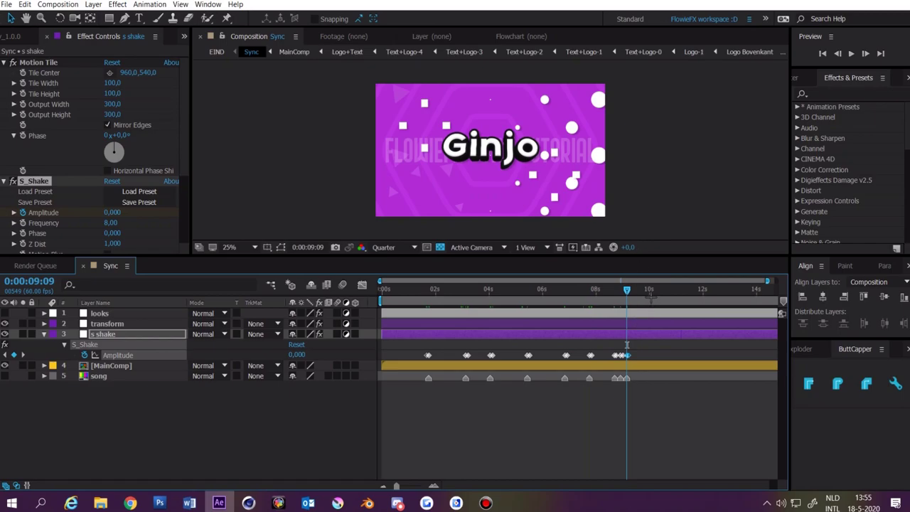
Step: Add a final Amplitude keyframe of 0 at 0:00:10:09, after the last song marker
left_click(652, 291)
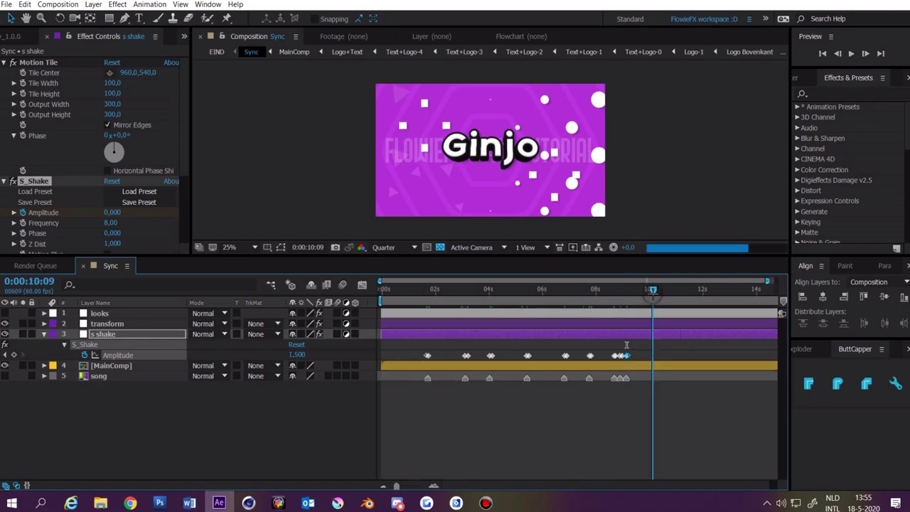
left_click(379, 408)
left_click(293, 354)
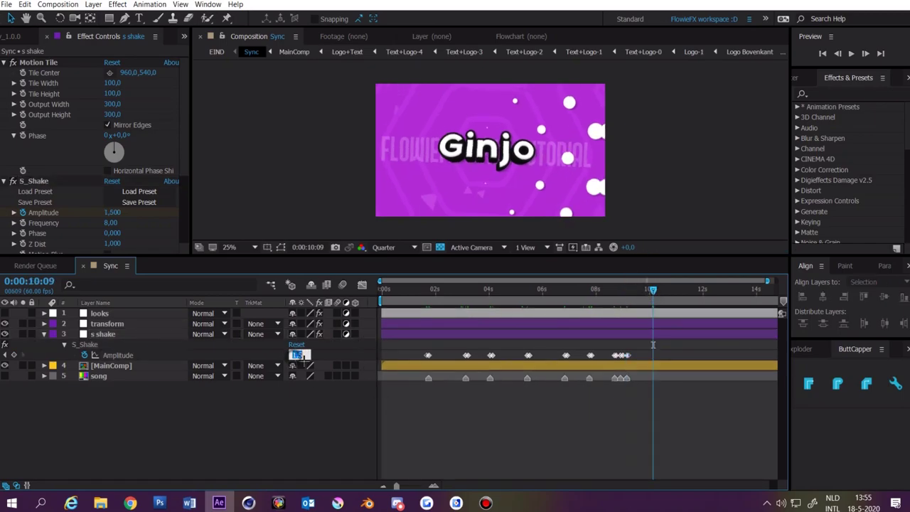
type("0")
key("Return")
Step: Shift all Amplitude keyframes after the first pair earlier so that each peak falls on its song marker
left_click_drag(678, 346, 448, 374)
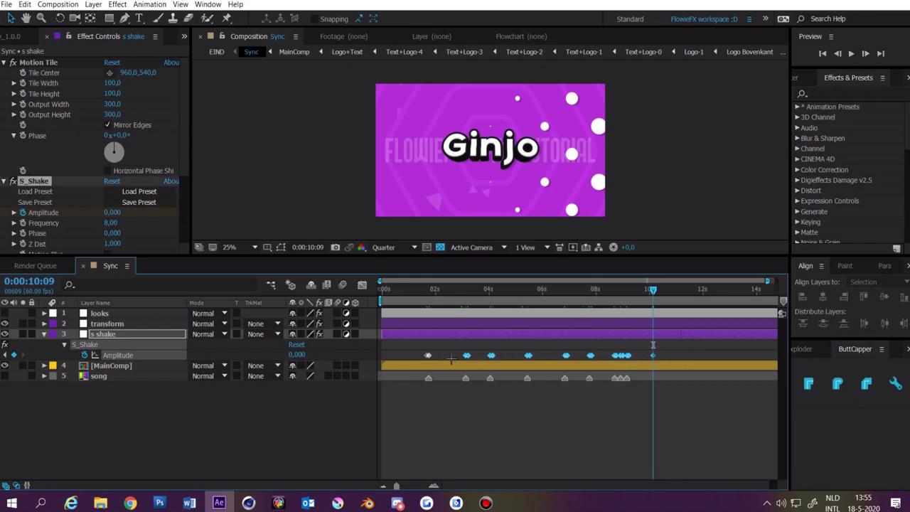
left_click(464, 290)
left_click_drag(409, 485, 421, 485)
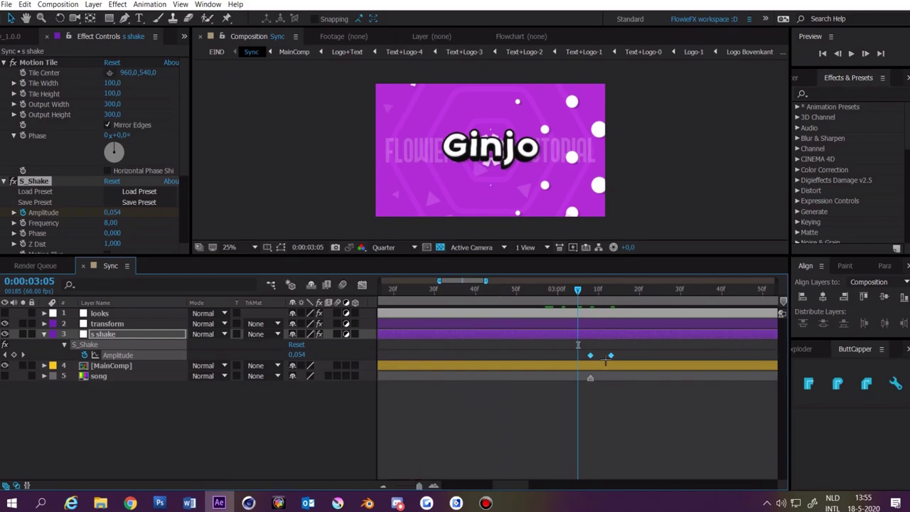
left_click_drag(610, 355, 590, 356)
key("minus")
key("minus")
key("minus")
key("minus")
key("minus")
key("minus")
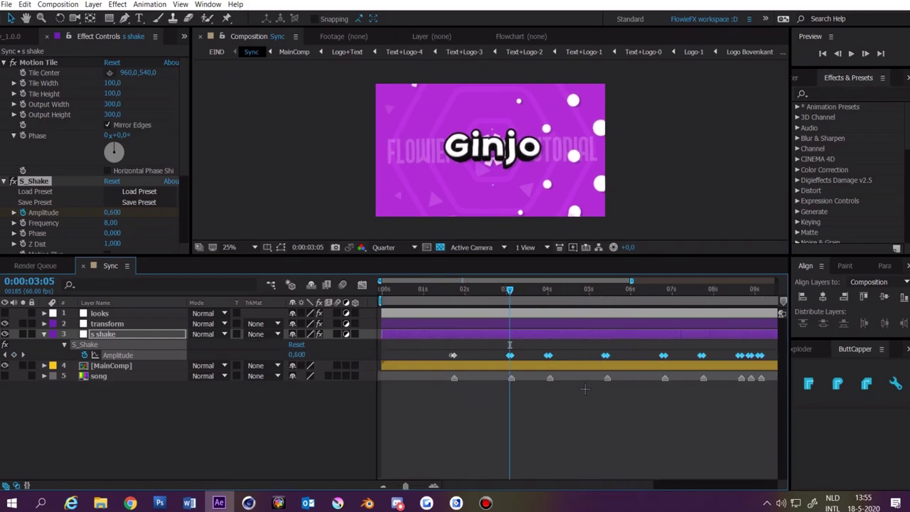
left_click(563, 398)
Step: Preview the shake from before the first marker and set S_Shake's Wrap X and Wrap Y to No
left_click_drag(466, 289, 422, 289)
key("space")
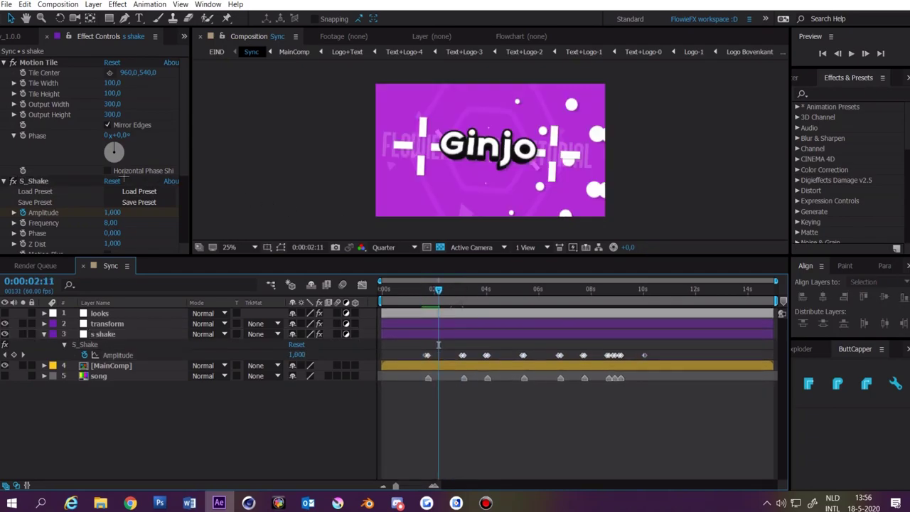
scroll(124, 179, "down", 2)
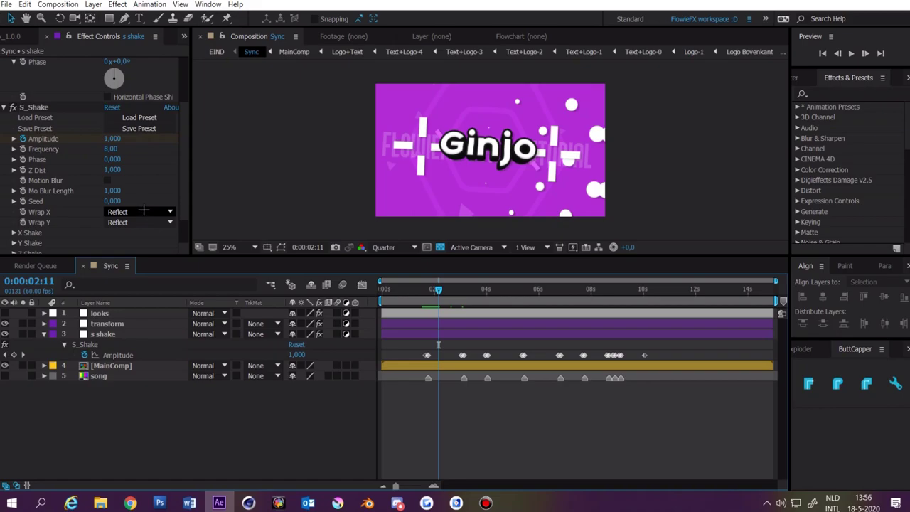
left_click(143, 211)
left_click(142, 223)
left_click(134, 224)
left_click(128, 234)
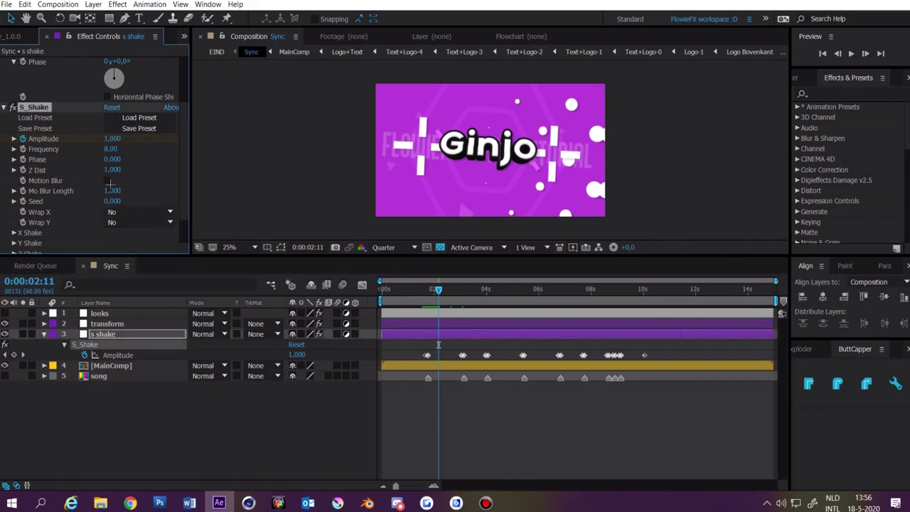
Step: Enable Motion Blur in S_Shake and set its Frequency to 4
left_click(107, 180)
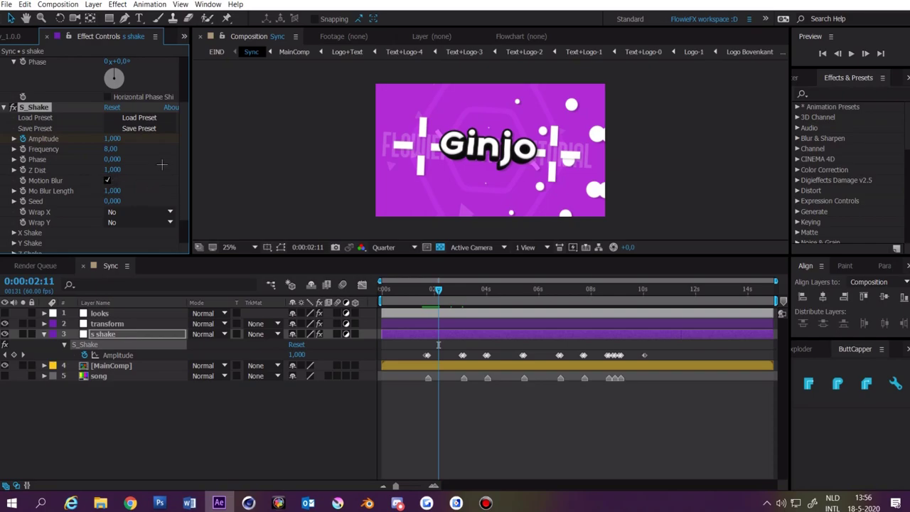
left_click(112, 149)
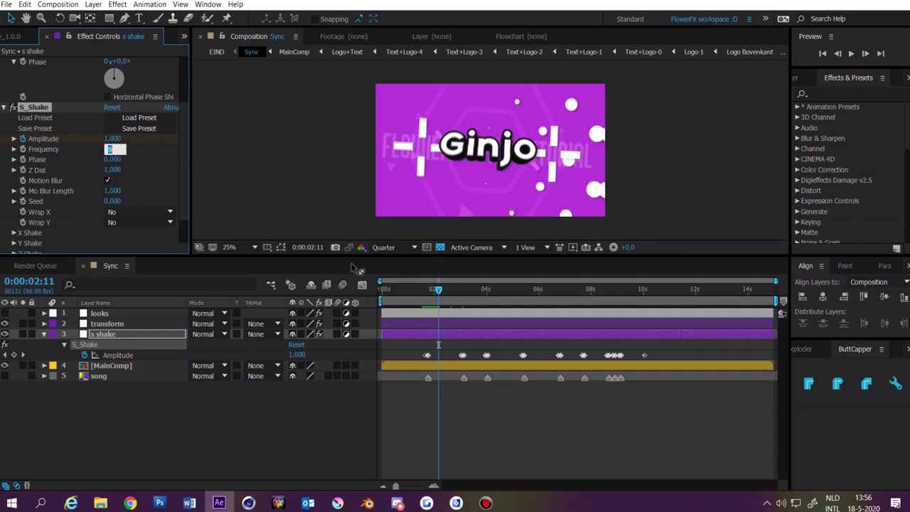
type("4")
left_click(481, 436)
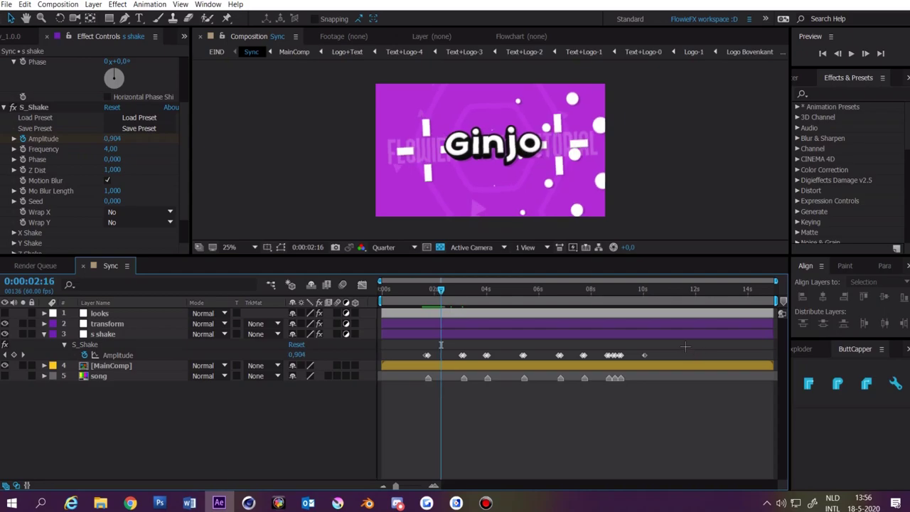
Step: Apply Easy Ease to all Amplitude keyframes and shape their value curves into steep rises with gradual decays
left_click_drag(685, 347, 384, 364)
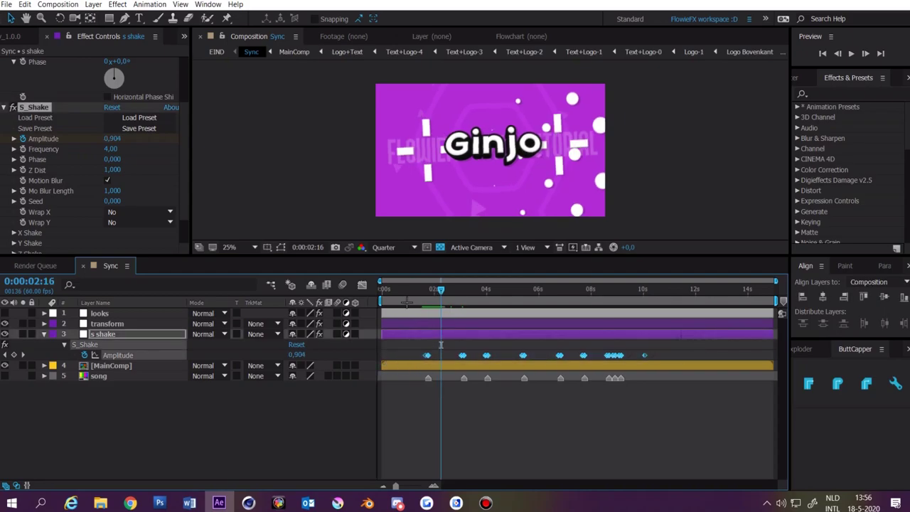
key("F9")
key("shift+F3")
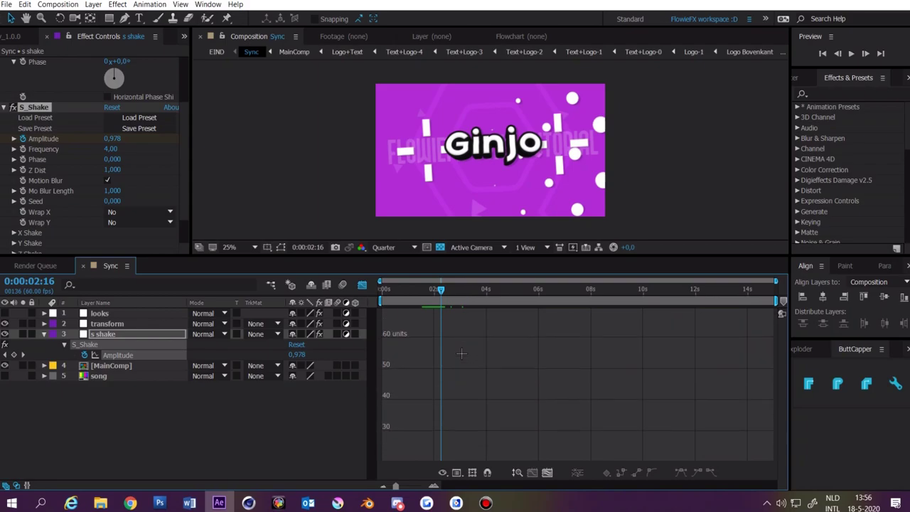
key("space")
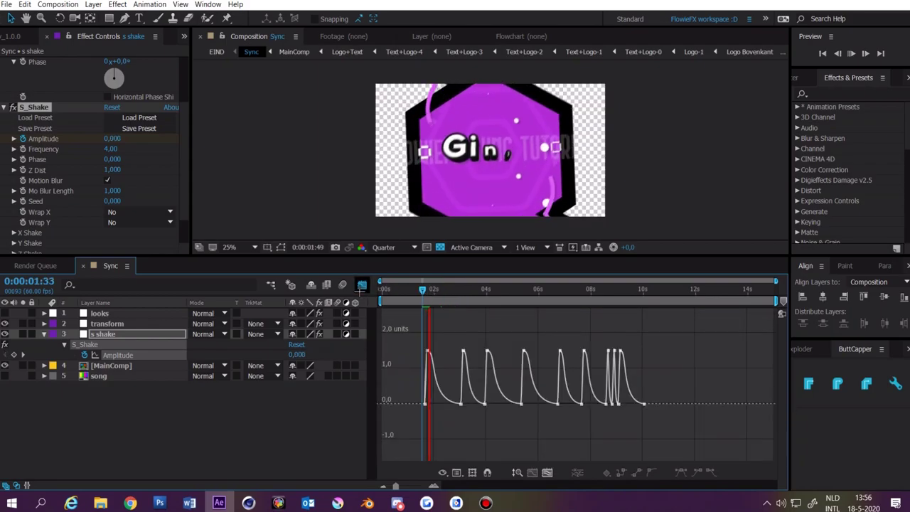
Step: Preview the shake from 0:00:01:33 in the layer bar view and collapse the s shake layer's properties
key("shift+F3")
key("space")
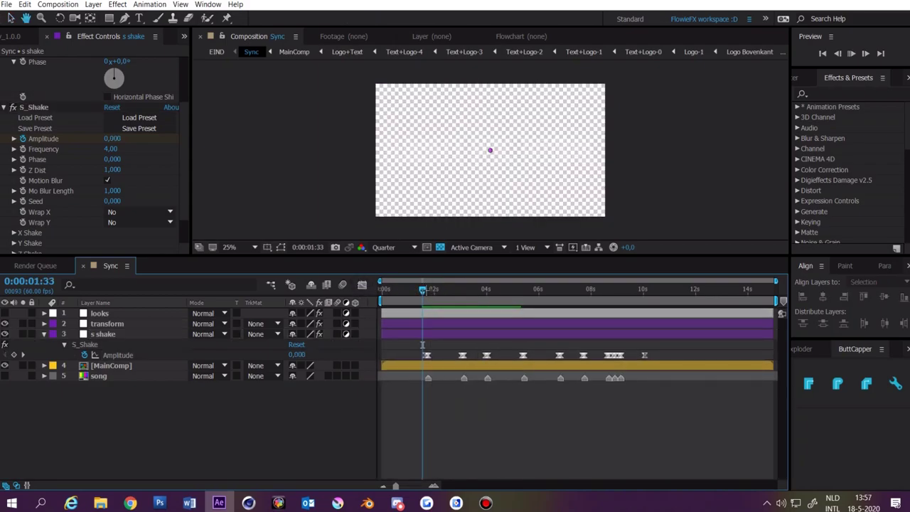
key("space")
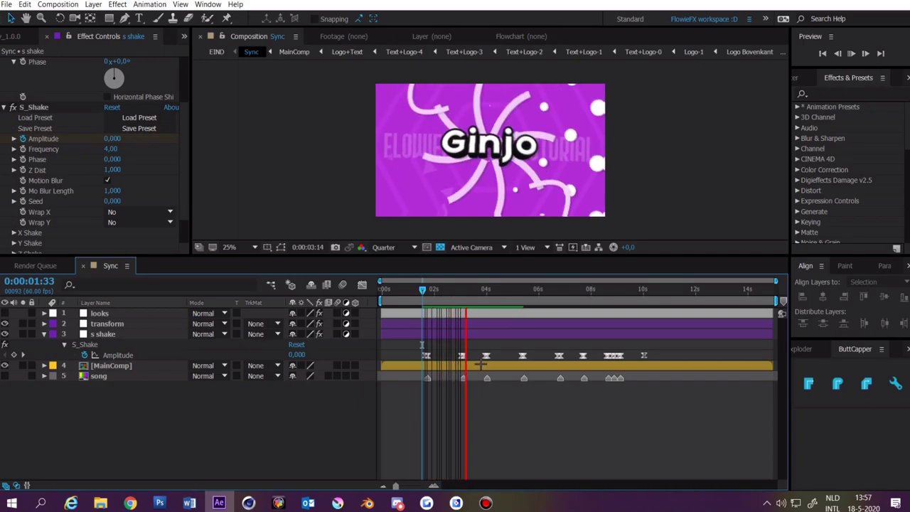
key("space")
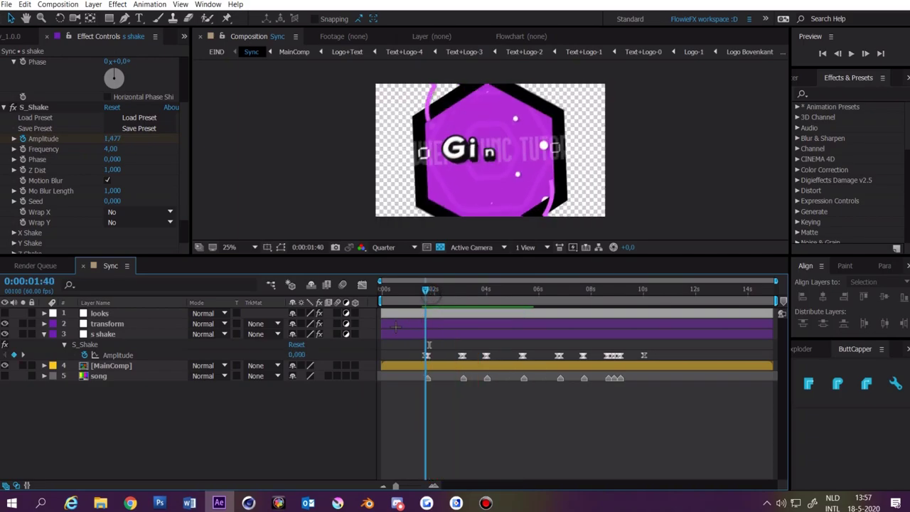
left_click(44, 334)
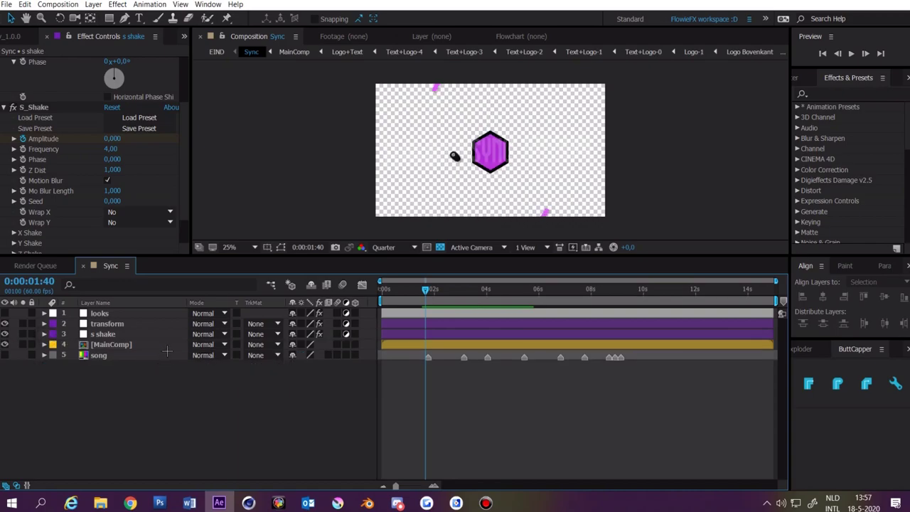
Step: On the transform layer, place Motion Tile above Transform, set Output Width and Output Height to 200 and enable Mirror Edges
left_click(107, 324)
scroll(43, 227, "down", 1)
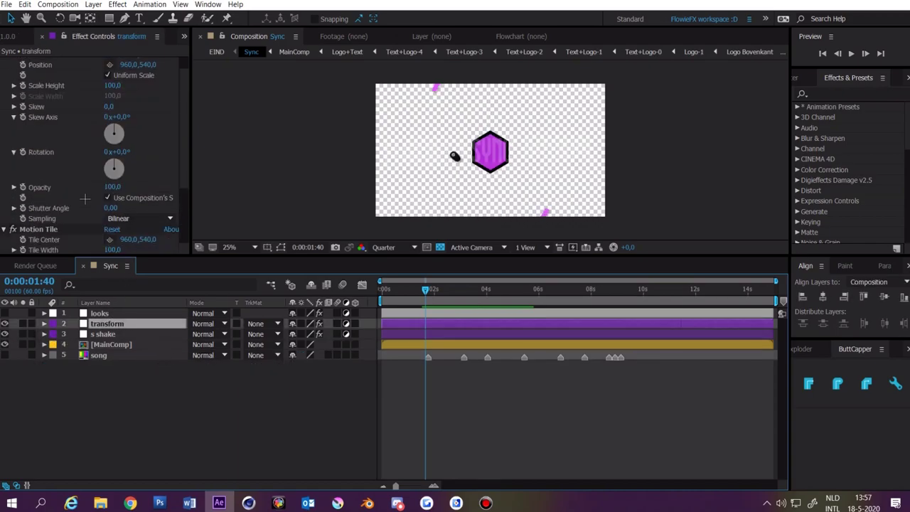
scroll(40, 243, "up", 1)
left_click_drag(41, 243, 36, 62)
left_click(112, 114)
type("200")
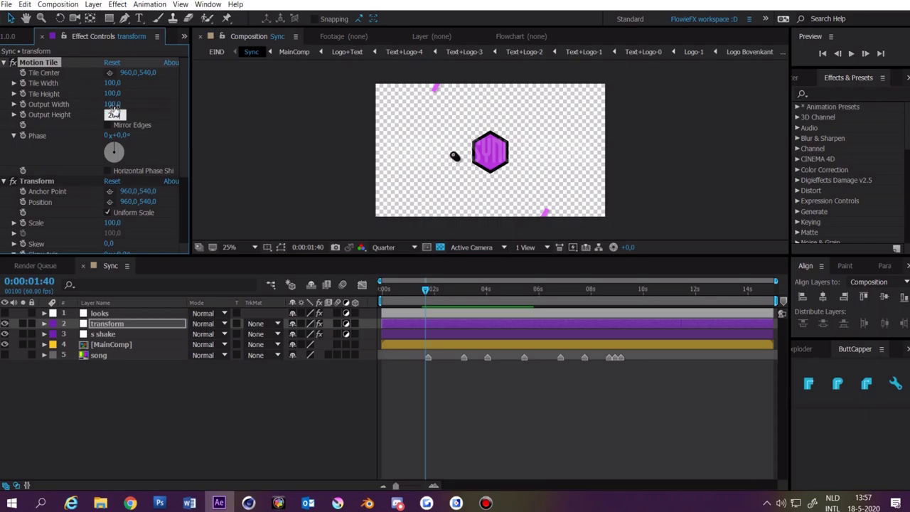
key("Return")
left_click(112, 103)
type("200")
left_click(107, 125)
Step: Start keyframing the Transform effect's Scale at the first song marker, 0:00:01:45, and reveal the keyframe in the timeline
left_click(435, 403)
key("k")
scroll(107, 123, "down", 5)
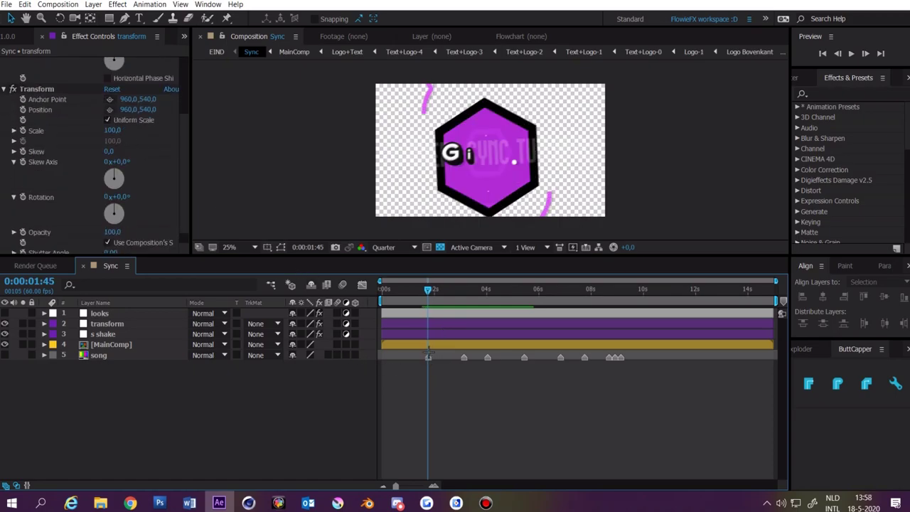
left_click(23, 130)
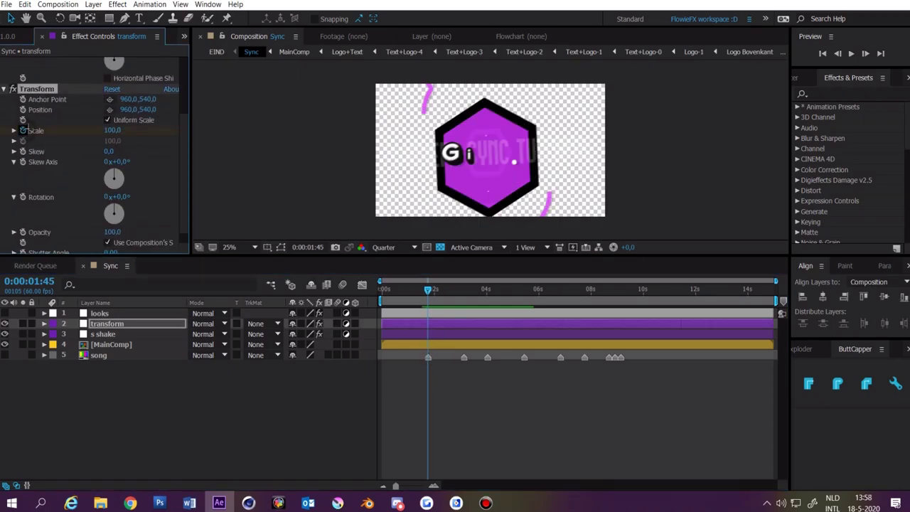
key("Return")
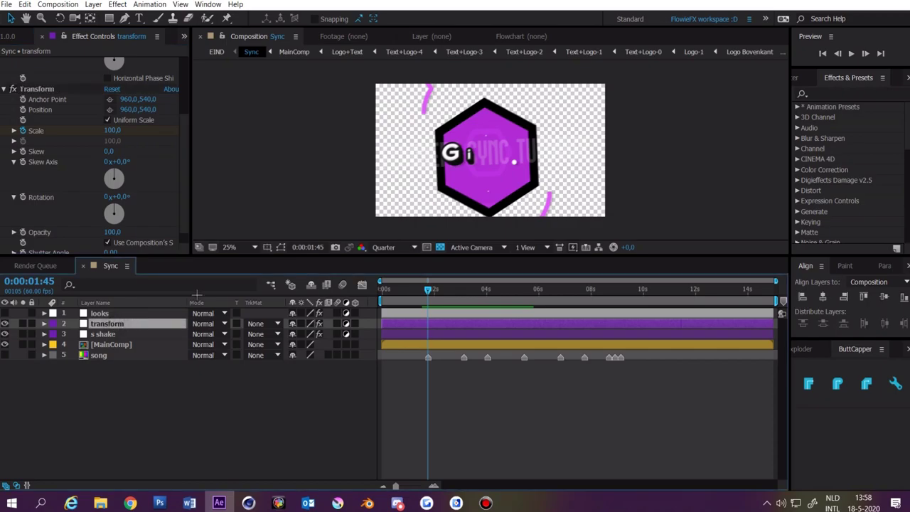
key("u")
key("semicolon")
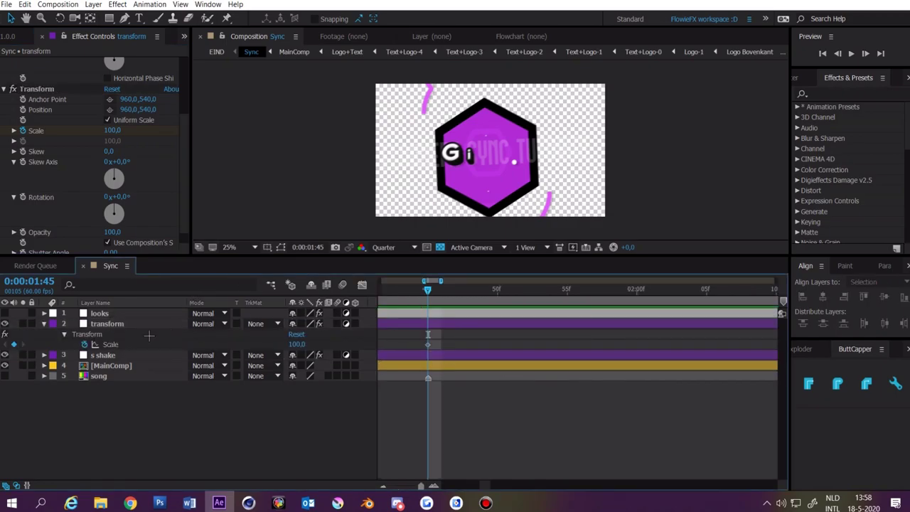
Step: Reveal the s shake layer's Amplitude keyframes and add a Scale keyframe of 100 at the first one, 0:00:01:40
left_click(422, 357)
key("u")
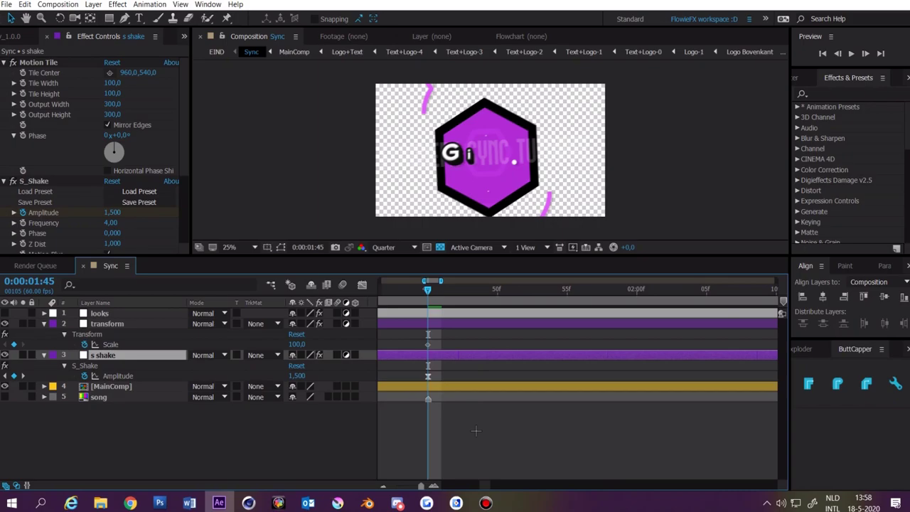
scroll(484, 481, "left", 5)
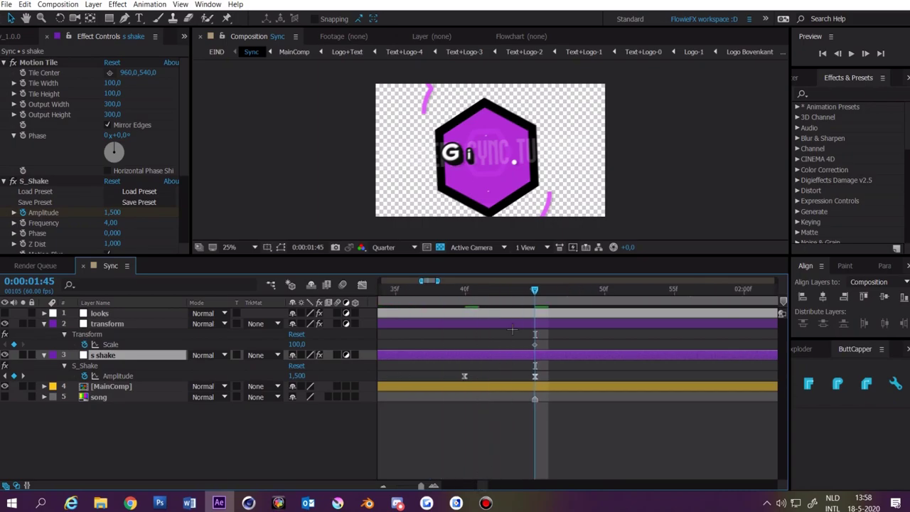
key("j")
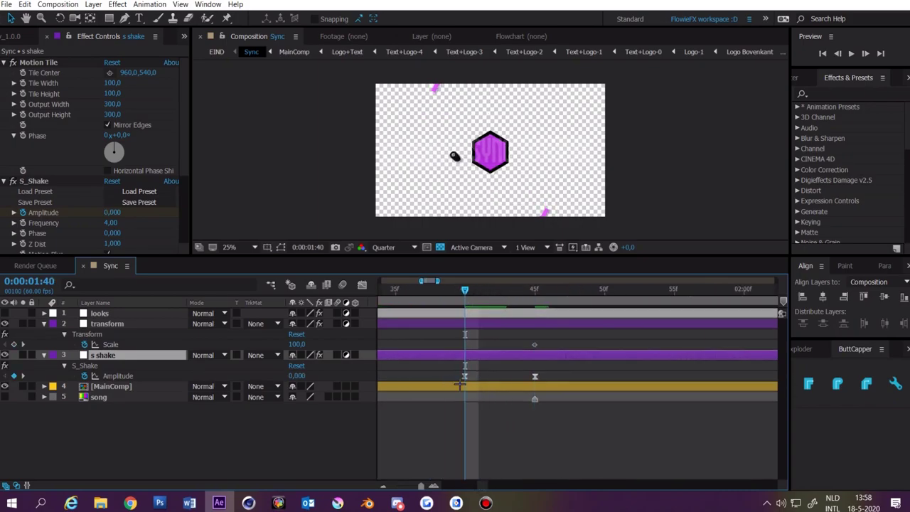
left_click(14, 344)
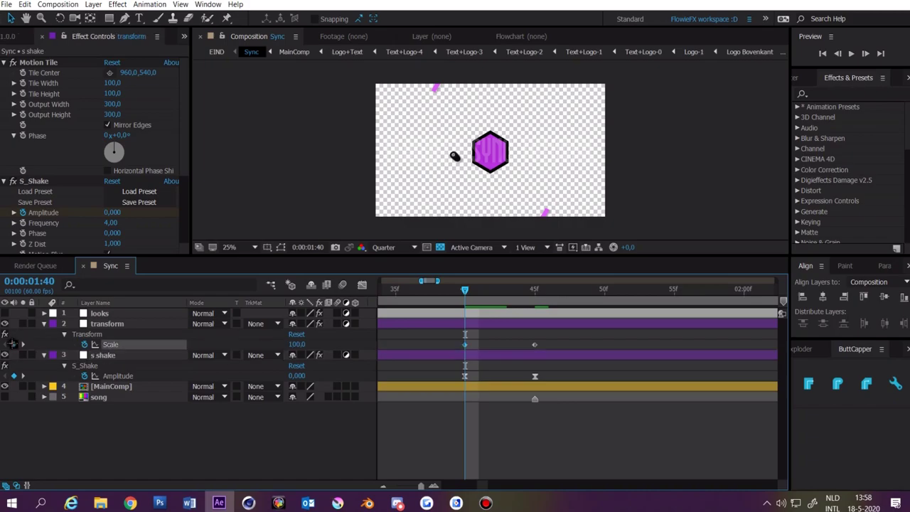
left_click(474, 345)
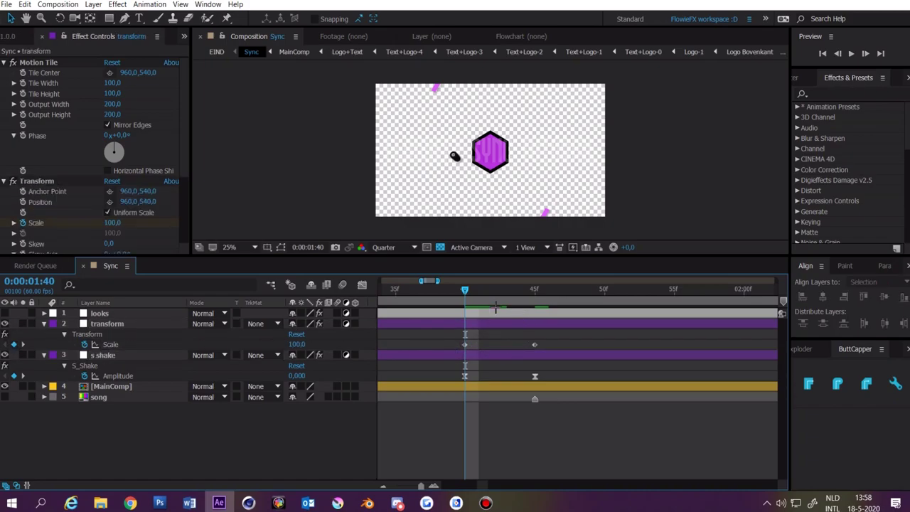
Step: Set the Transform effect's Scale keyframe at 0:00:01:45 to 120
left_click_drag(464, 292, 535, 309)
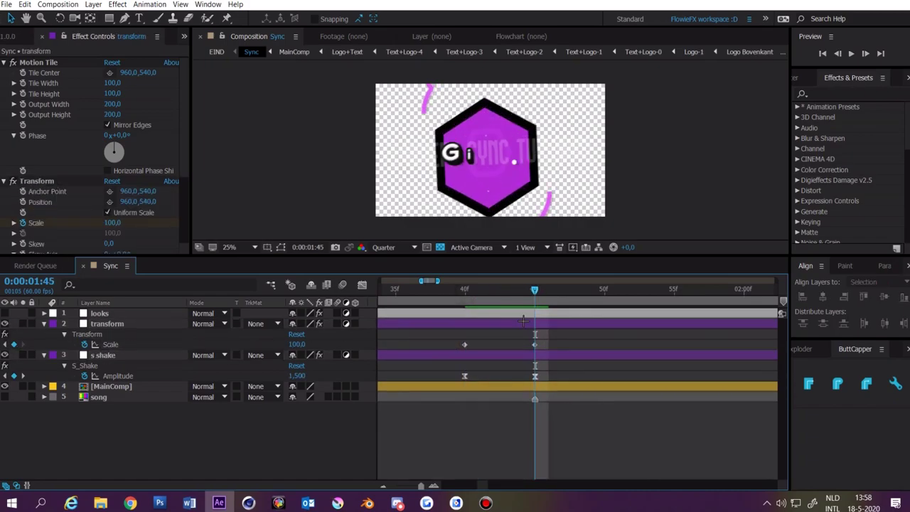
left_click(296, 344)
type("120")
key("Return")
key("minus")
key("minus")
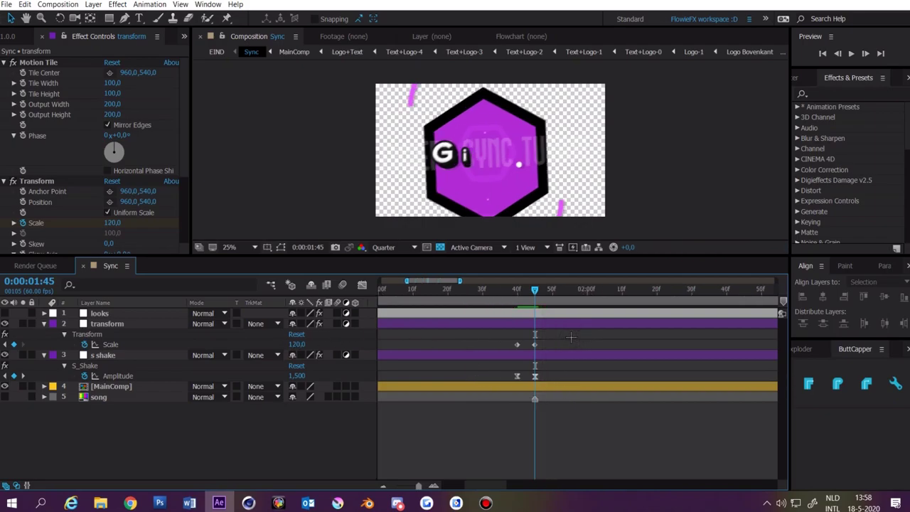
Step: Copy the two Scale keyframes and paste them at the start of every other shake pulse, from 0:00:03:03 through 0:00:09:04
key("minus")
key("minus")
key("minus")
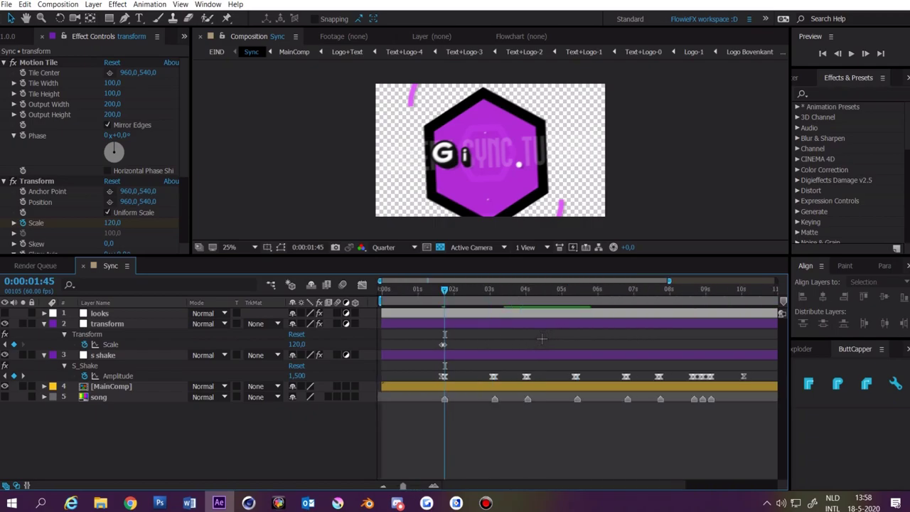
key("equal")
key("equal")
key("equal")
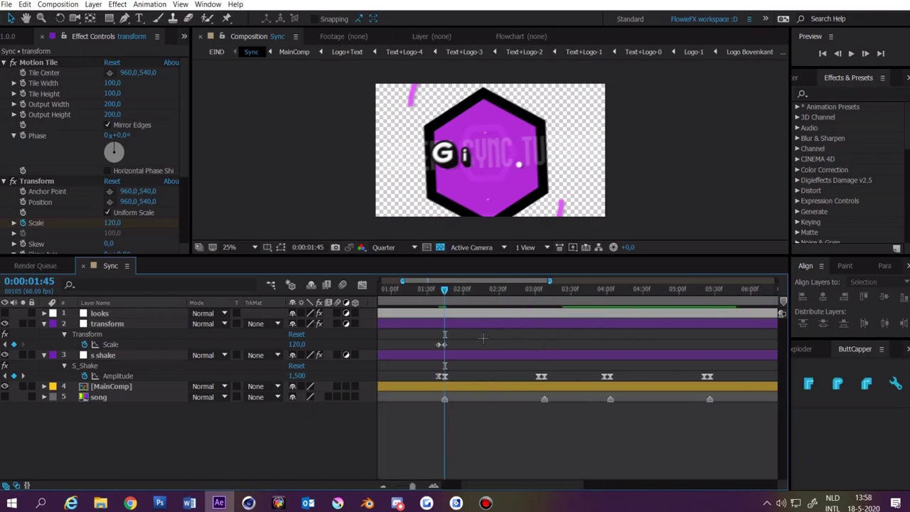
key("minus")
left_click_drag(484, 337, 416, 350)
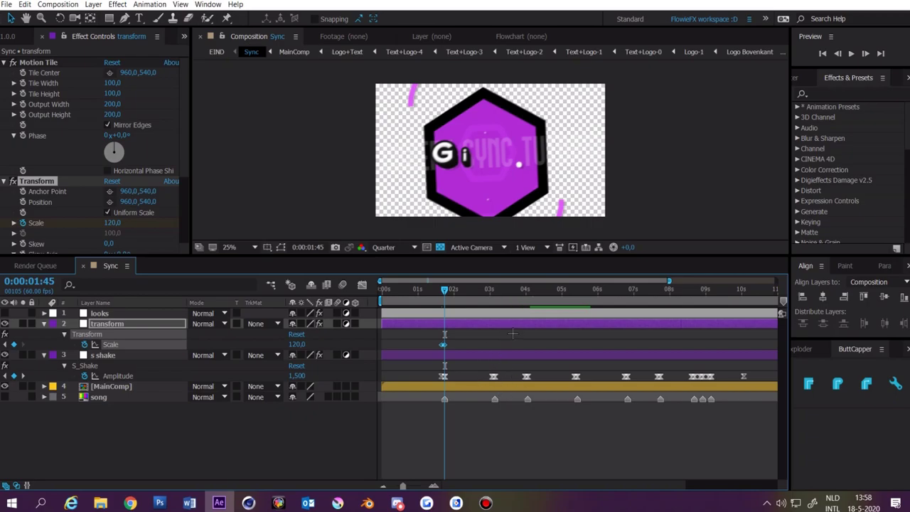
key("k")
key("equal")
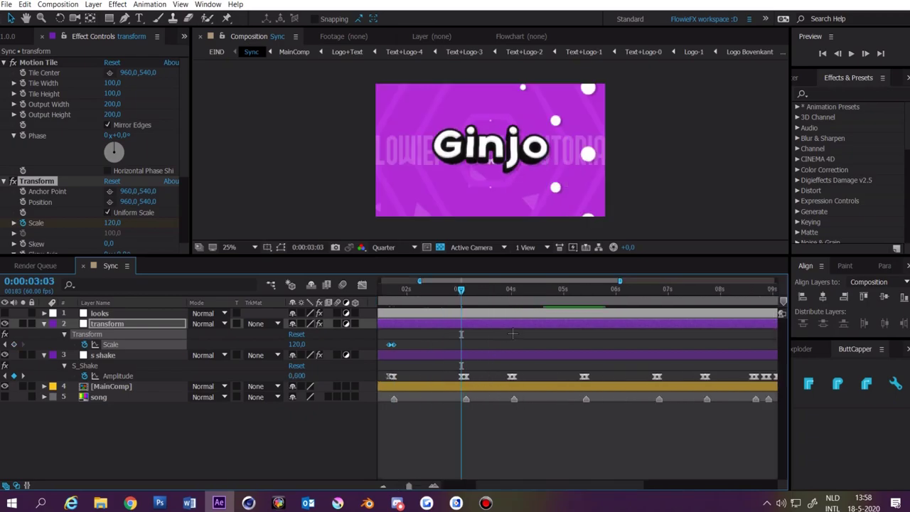
key("equal")
key("ctrl+v")
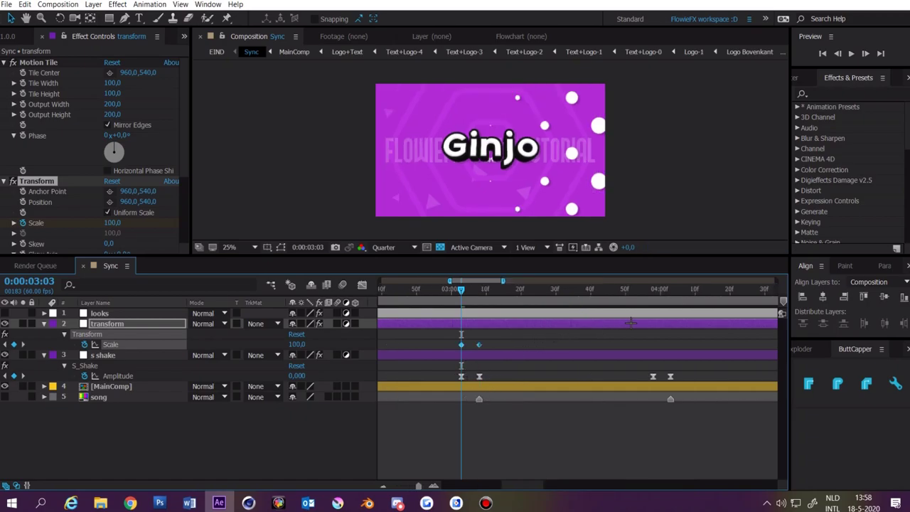
key("space")
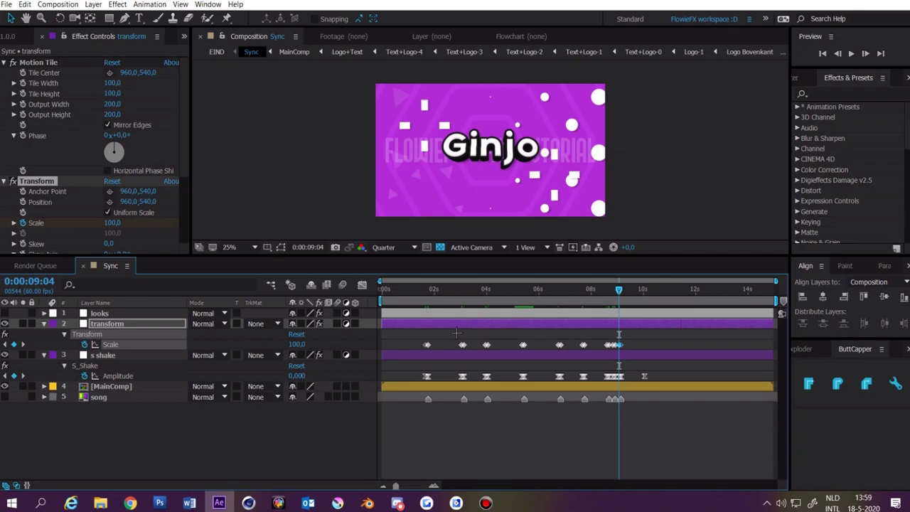
Step: Apply Easy Ease to all Scale keyframes and add a closing Scale keyframe of 100 at 0:00:10:04
left_click_drag(658, 339, 404, 356)
left_click(618, 334)
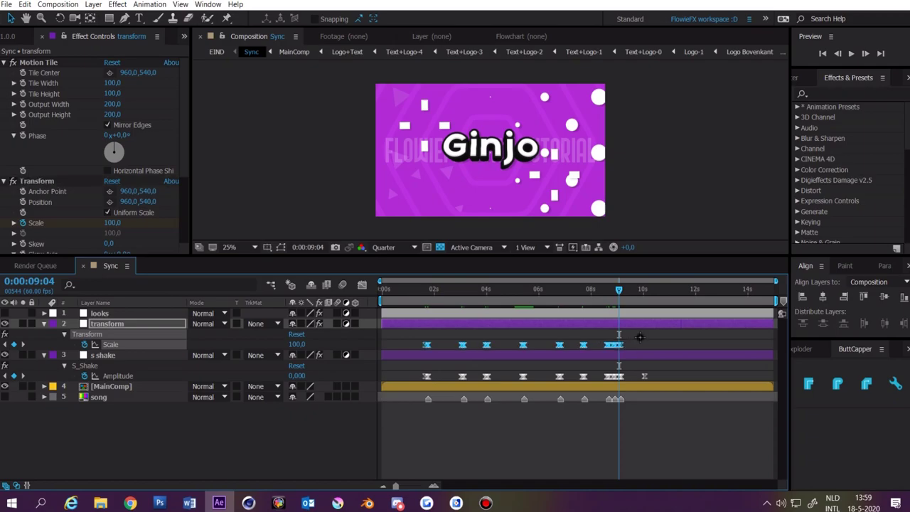
left_click(639, 291)
left_click(644, 290)
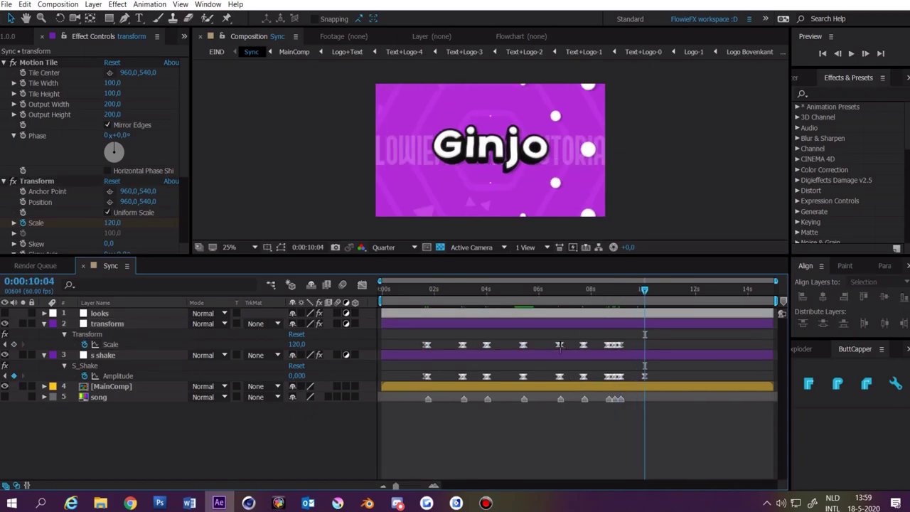
left_click(295, 345)
type("100")
key("Return")
Step: Preview the scale pulses against the song markers from 0:00:01:33
left_click(424, 289)
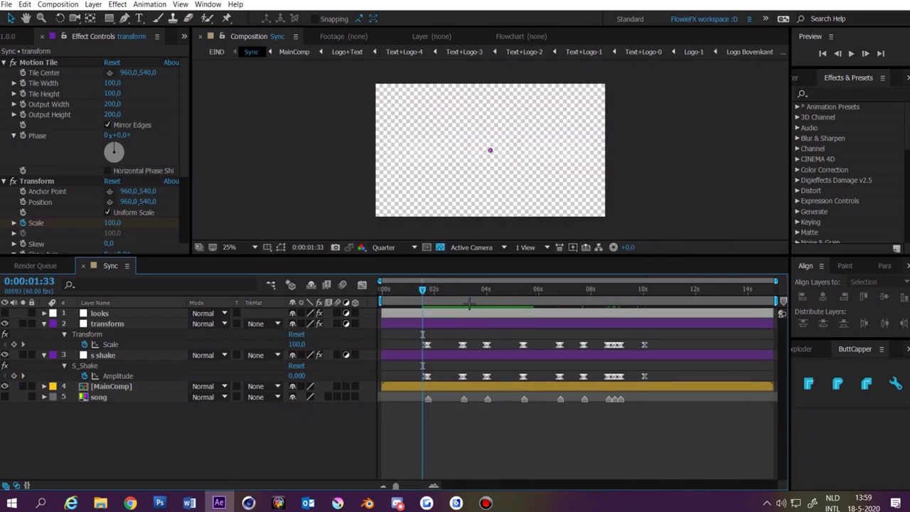
key("space")
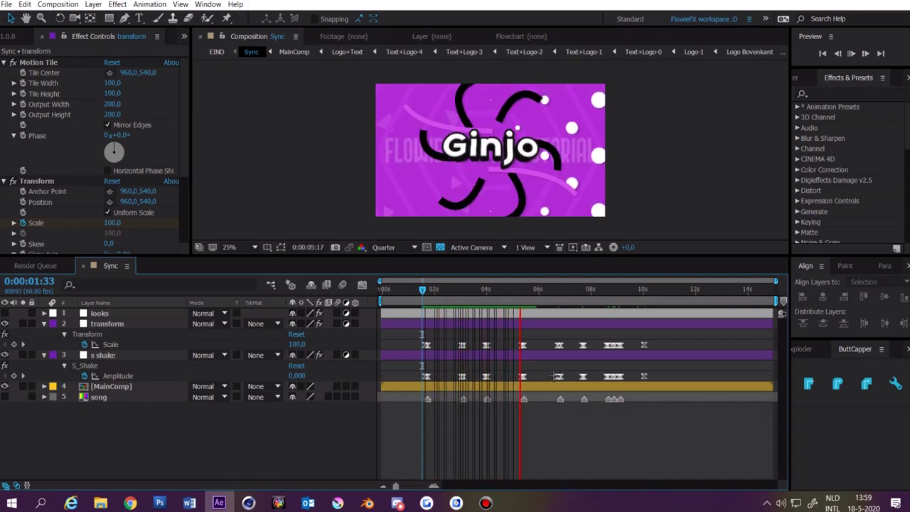
left_click(424, 295)
Step: Set the peak Scale keyframes on the song markers to 80, starting at 0:00:01:45, and collapse the transform layer
left_click_drag(424, 297, 423, 332)
key("equal")
key("equal")
key("equal")
key("equal")
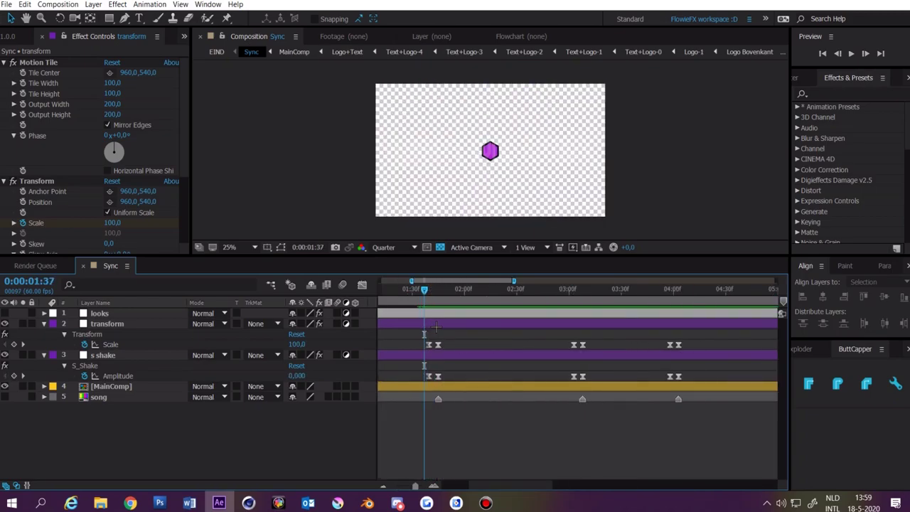
key("k")
key("k")
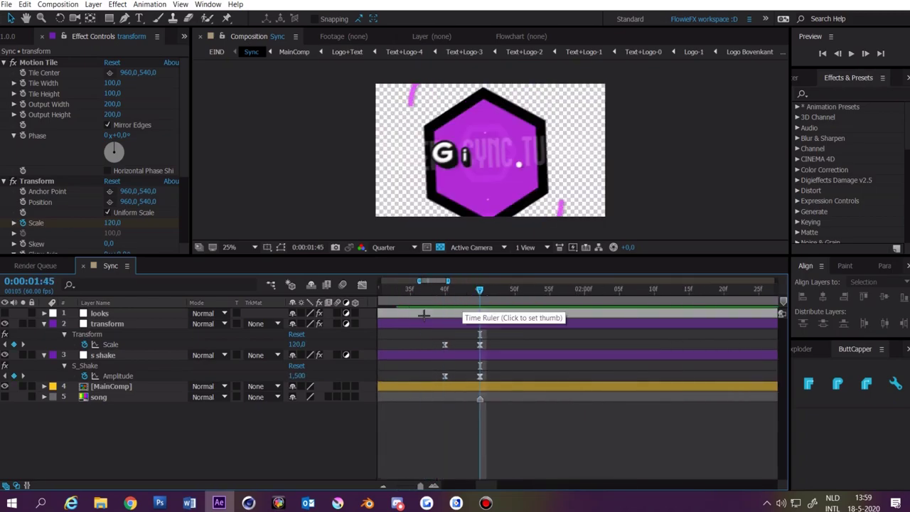
left_click(295, 344)
type("80")
key("Return")
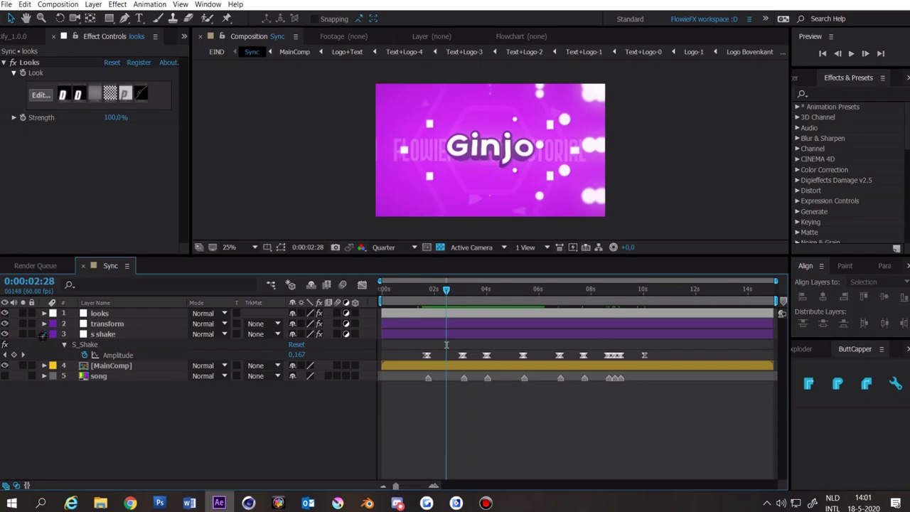
left_click(44, 333)
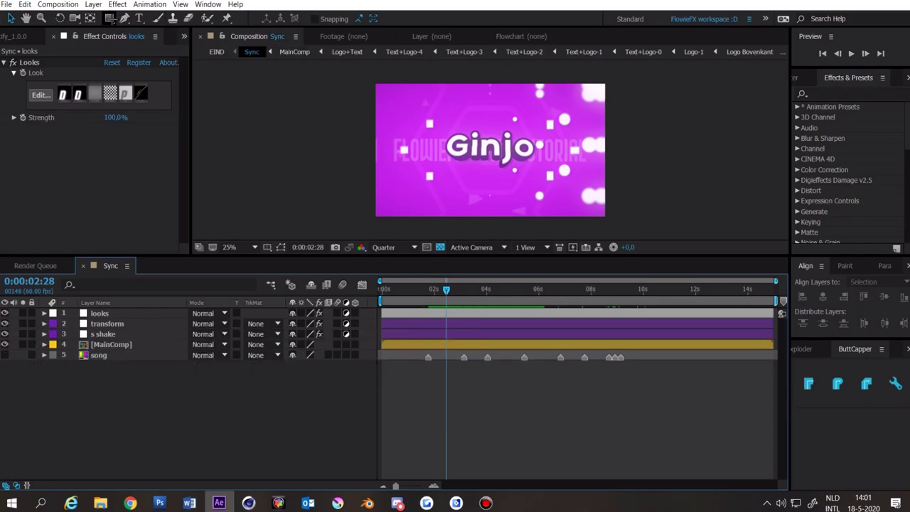
Step: Add a rectangle shape layer filling the whole frame, with a 100 px stroke in black (000000)
left_click(108, 17)
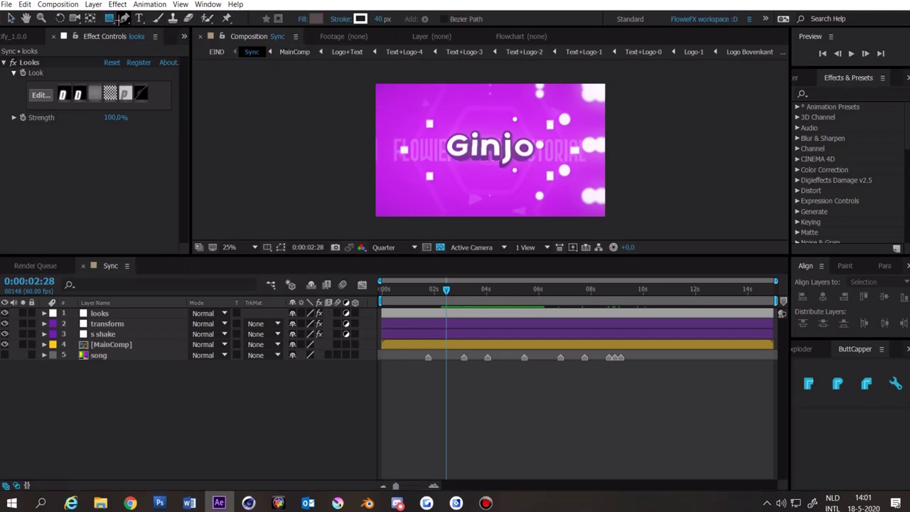
left_click(111, 17)
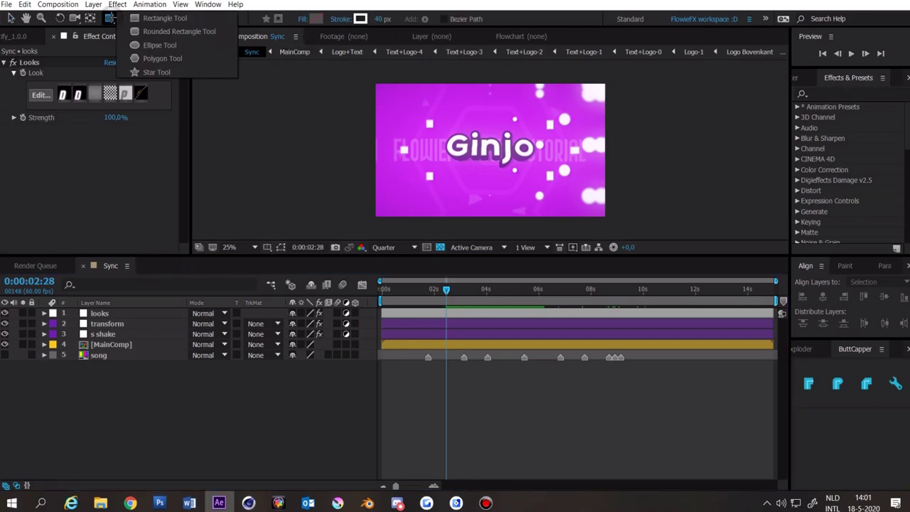
left_click(177, 18)
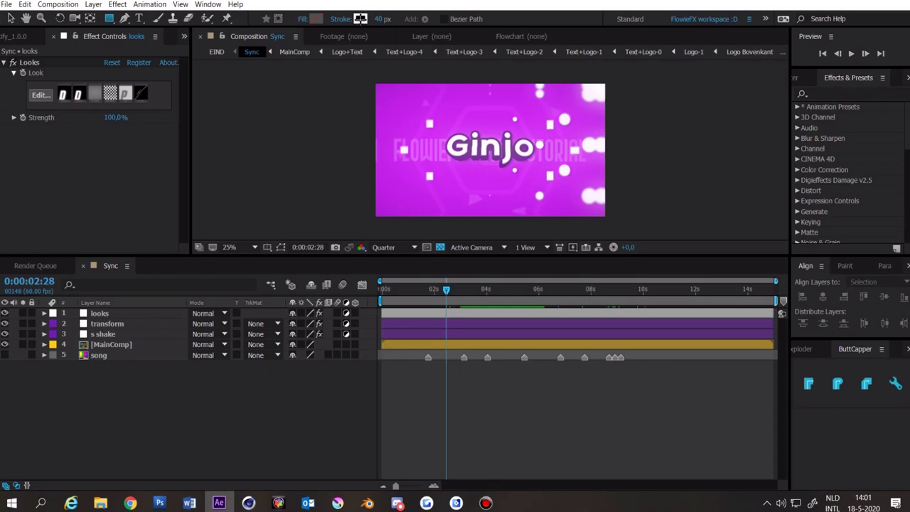
left_click(361, 18)
type("000000")
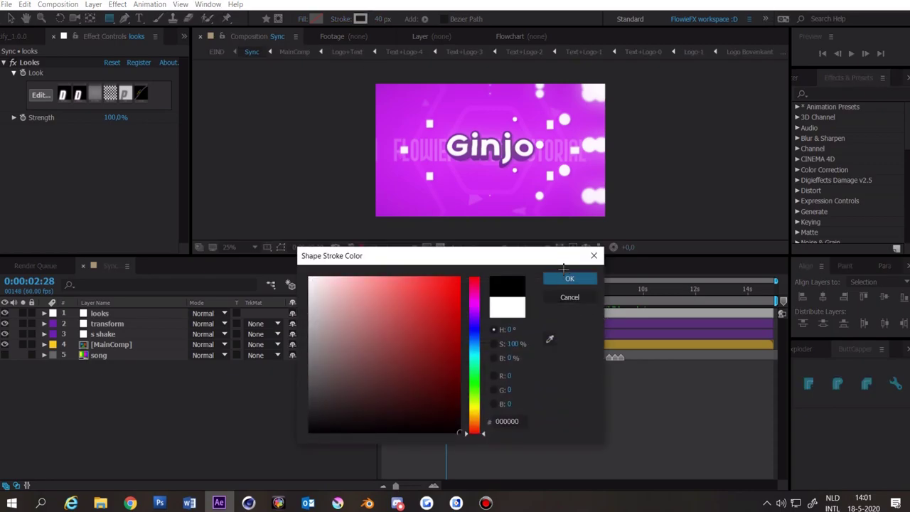
key("Return")
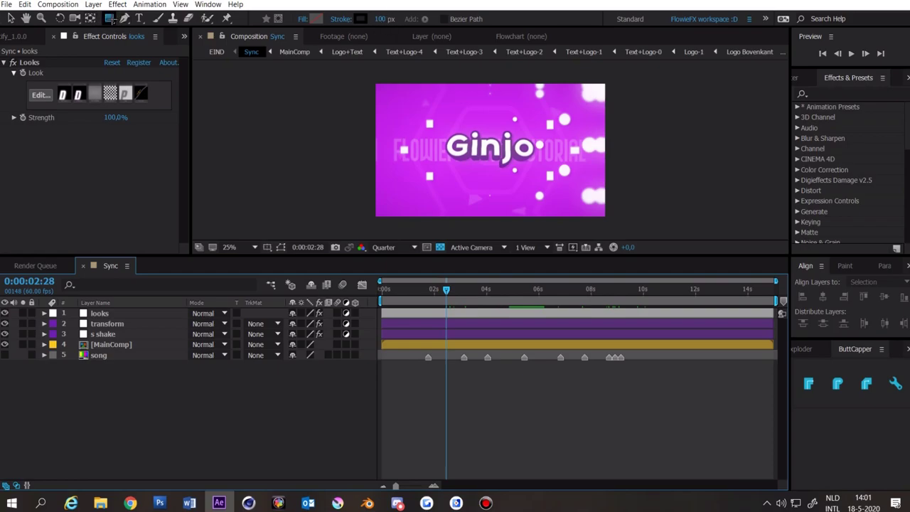
double_click(109, 17)
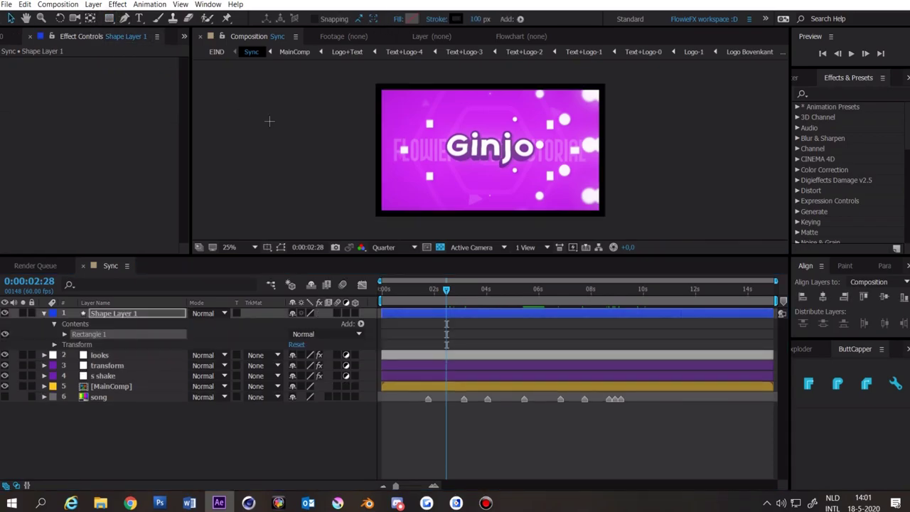
Step: Unlink the rectangle shape layer's Scale dimensions and set its horizontal scale to 500%, keeping the vertical at 100%
left_click(400, 312)
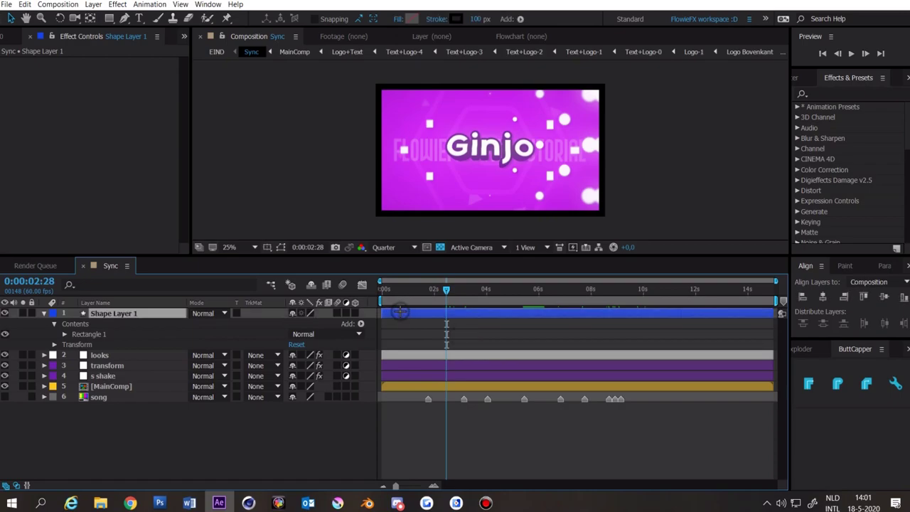
key("s")
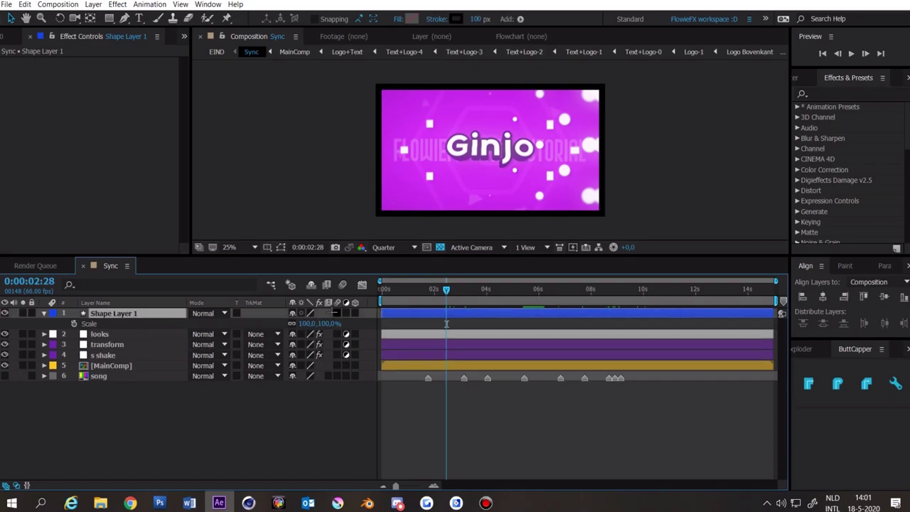
left_click_drag(292, 324, 305, 334)
left_click(306, 324)
type("500")
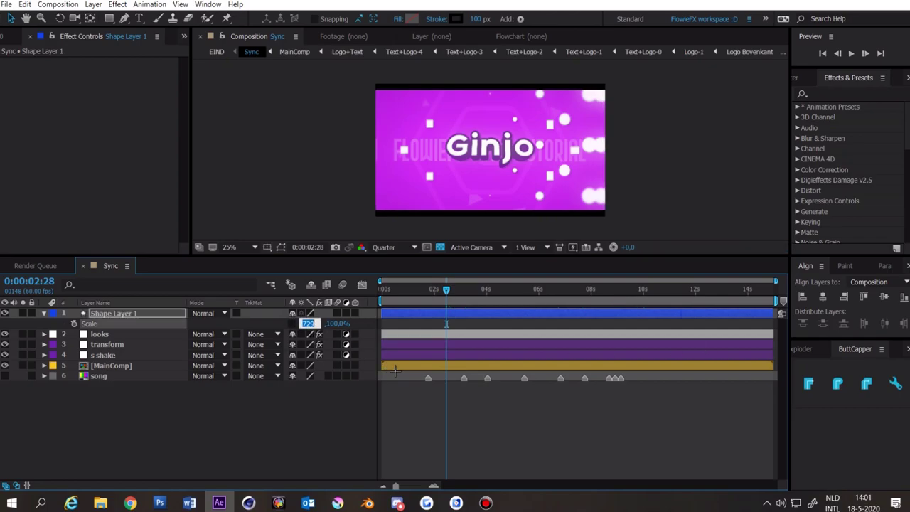
key("Return")
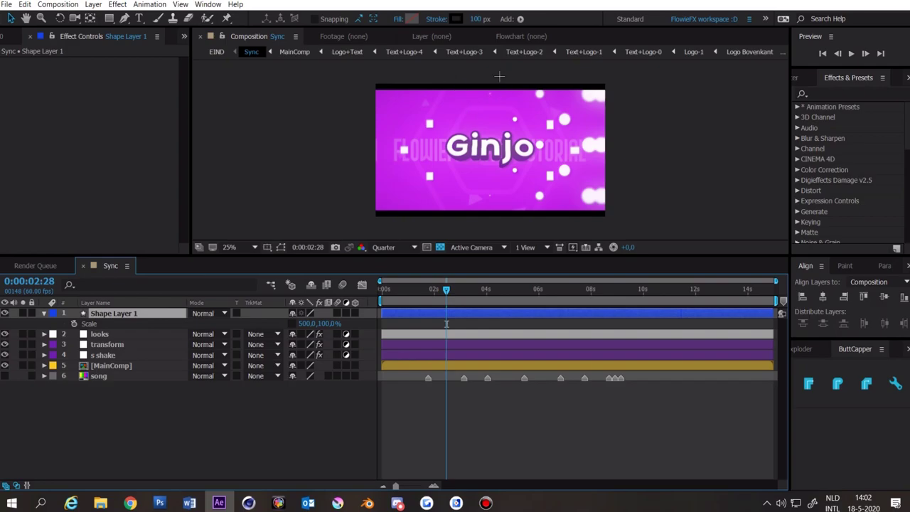
Step: Thicken the rectangle's black stroke to about 250 px for wider letterbox bars, then collapse the shape layer
left_click_drag(493, 26, 760, 96)
left_click(476, 19)
type("200")
left_click(553, 439)
left_click(475, 19)
type("2500")
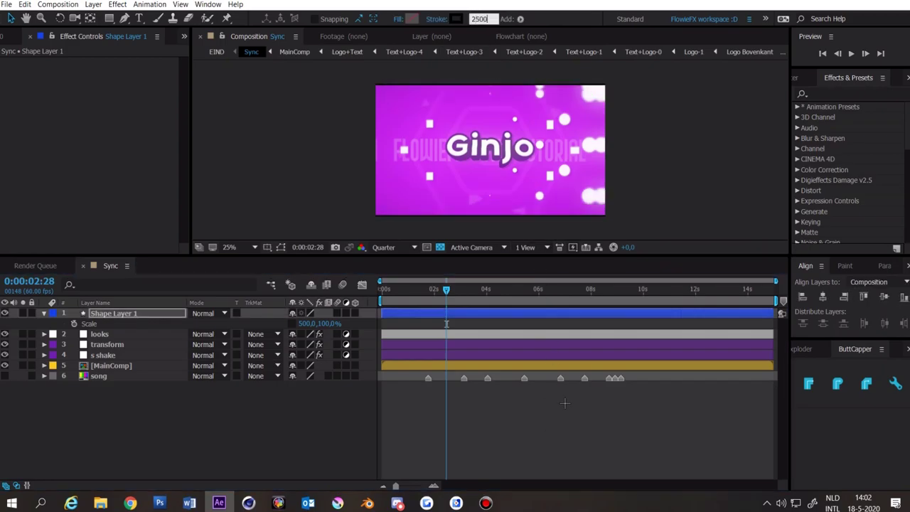
left_click(549, 418)
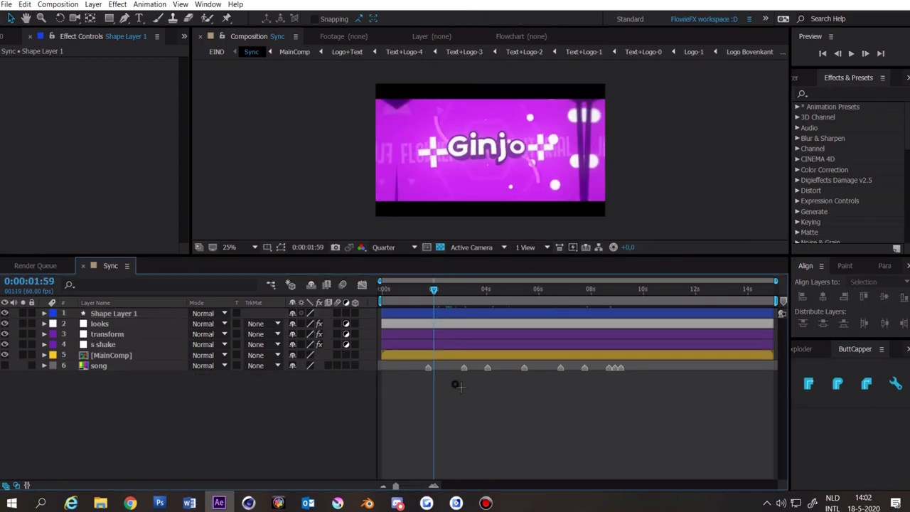
left_click_drag(455, 384, 509, 410)
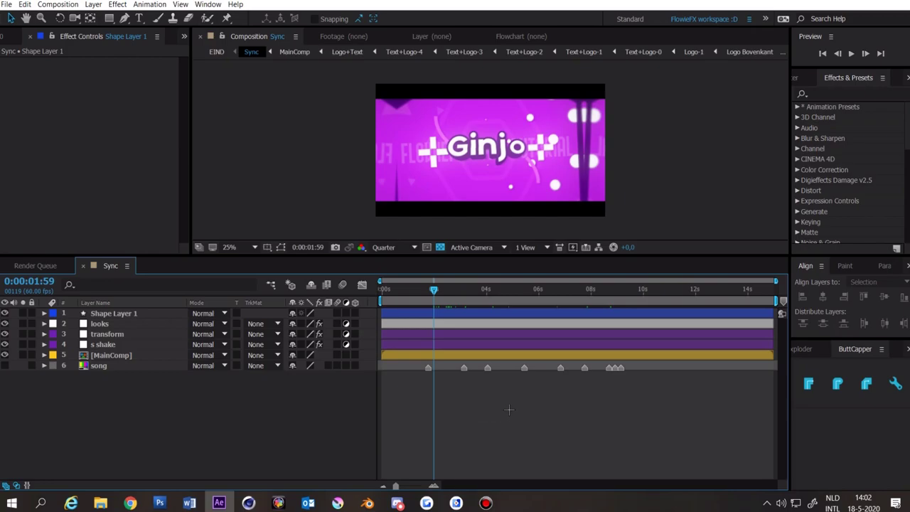